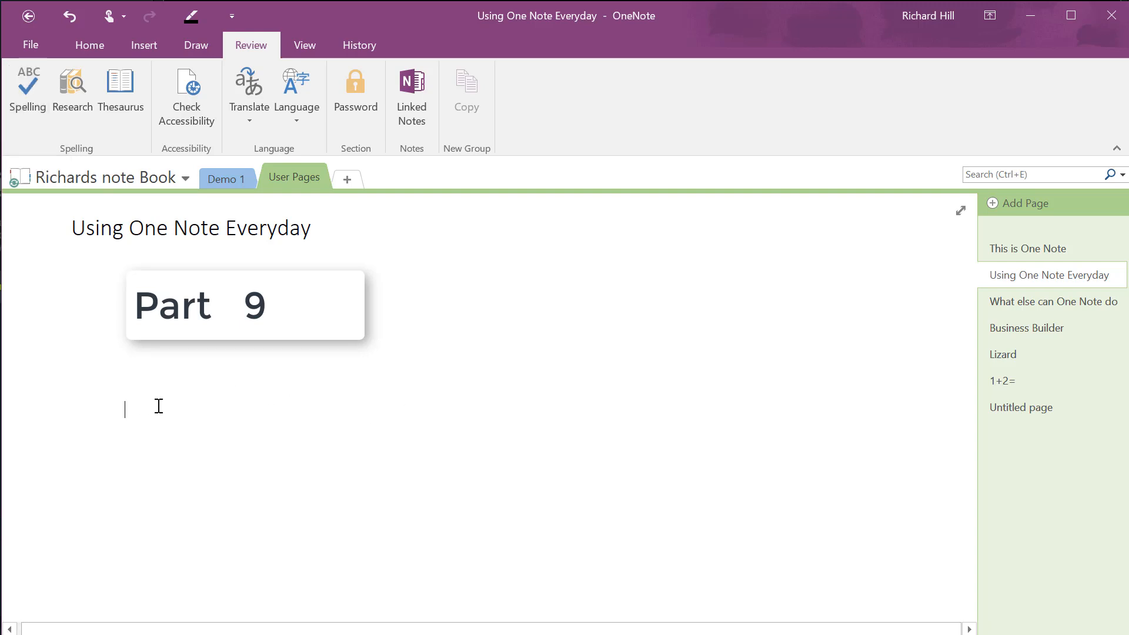
Type the misspelled word 'Helo' into a new note on the Using One Note Everyday page
type("h")
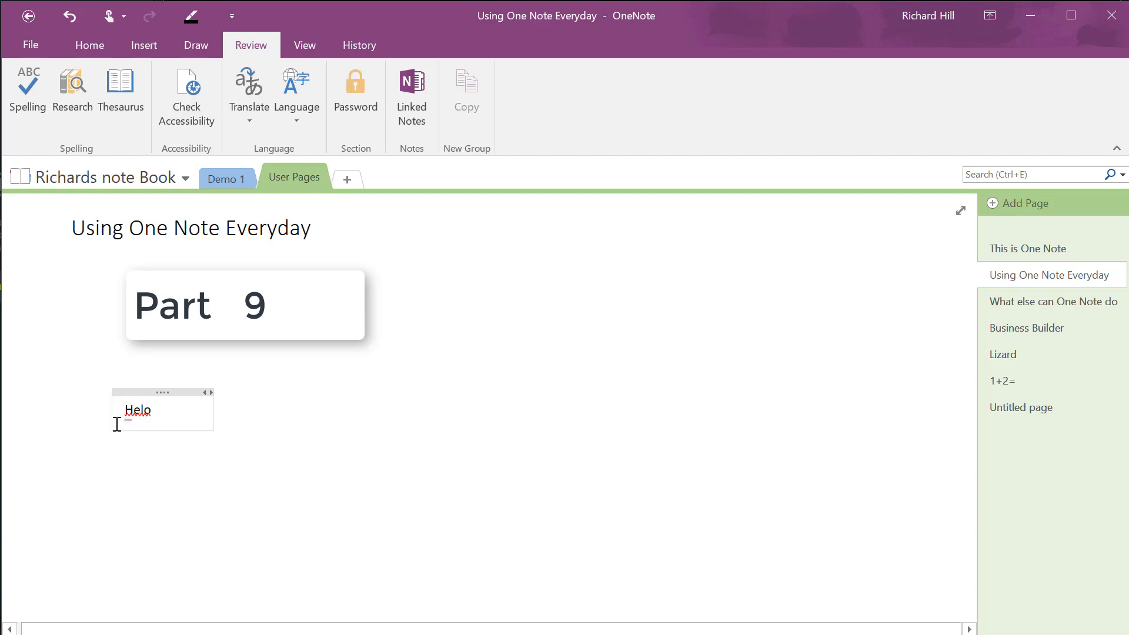
Run the spelling check to change 'Helo' to 'Hello', then dismiss the completion notice
left_click(27, 104)
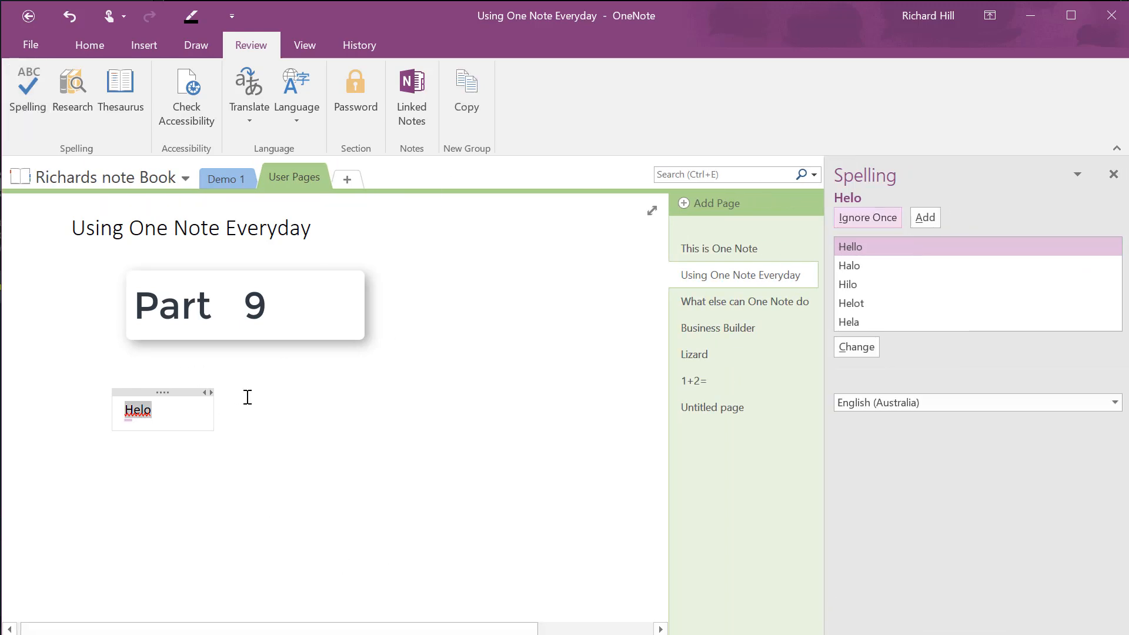
left_click(891, 248)
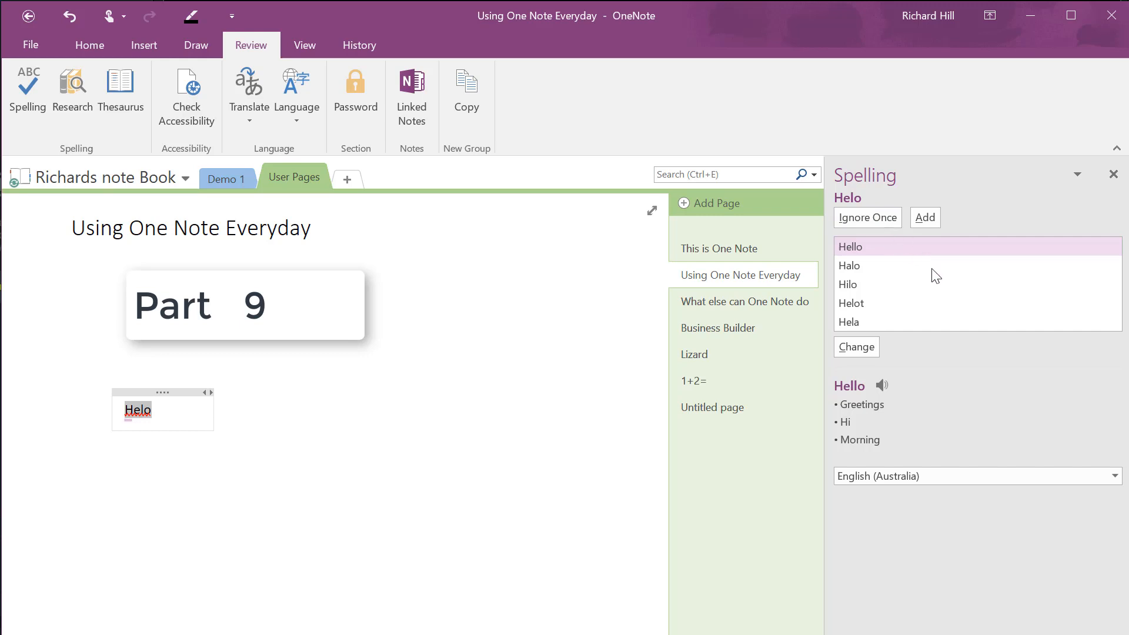
left_click(864, 348)
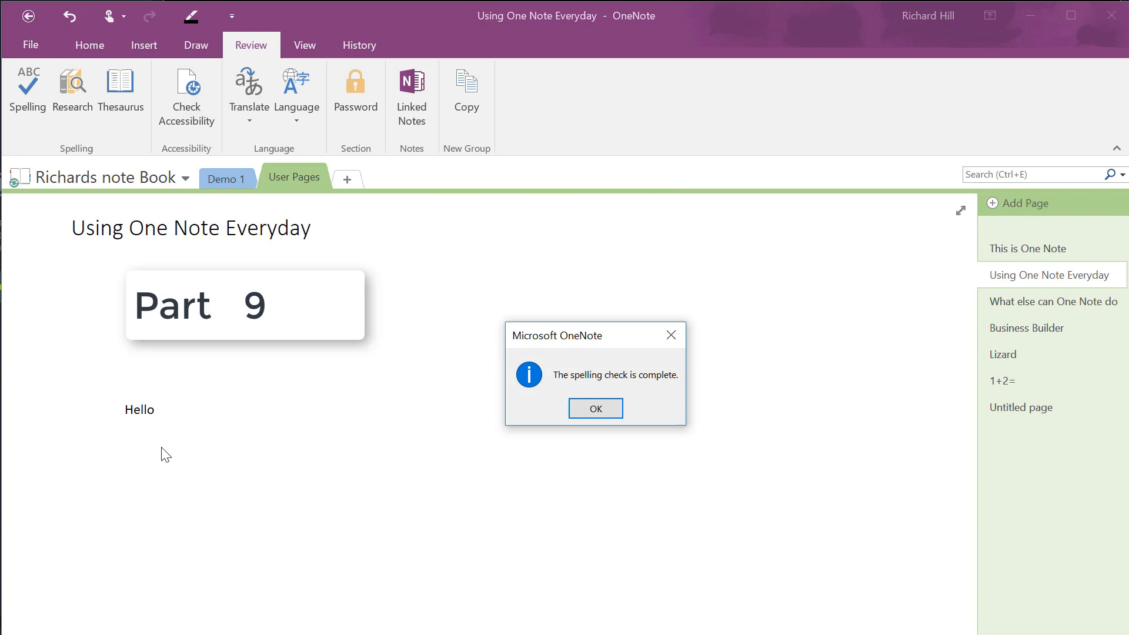
left_click(596, 410)
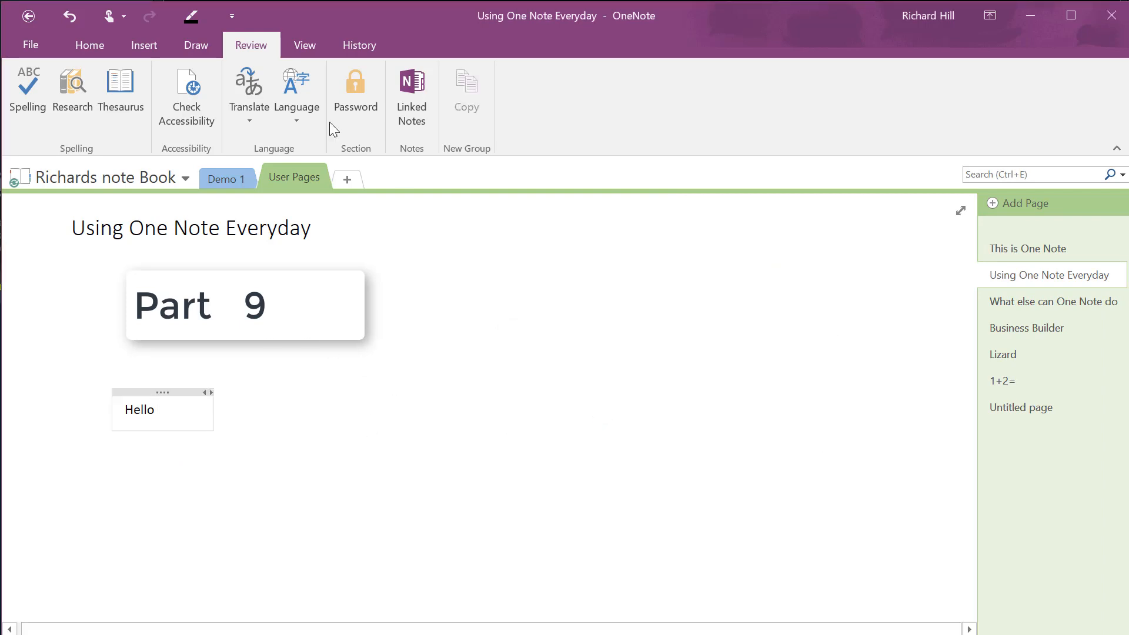
Research 'Hello' across All Reference Books and bring up its Thesaurus synonyms
left_click(72, 106)
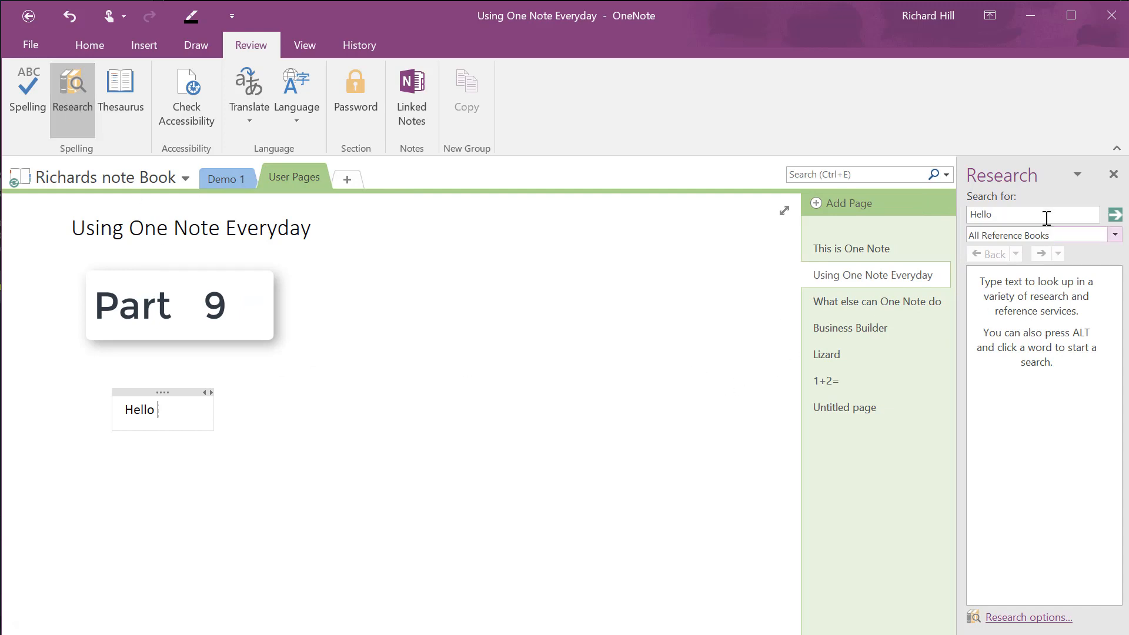
left_click(1115, 236)
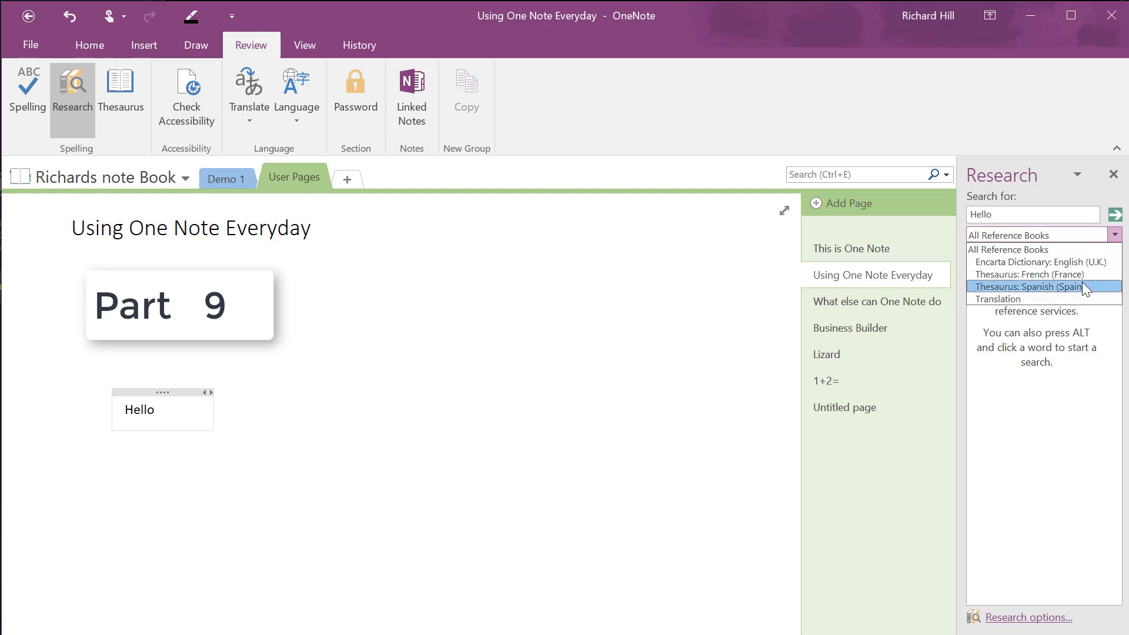
left_click(1119, 246)
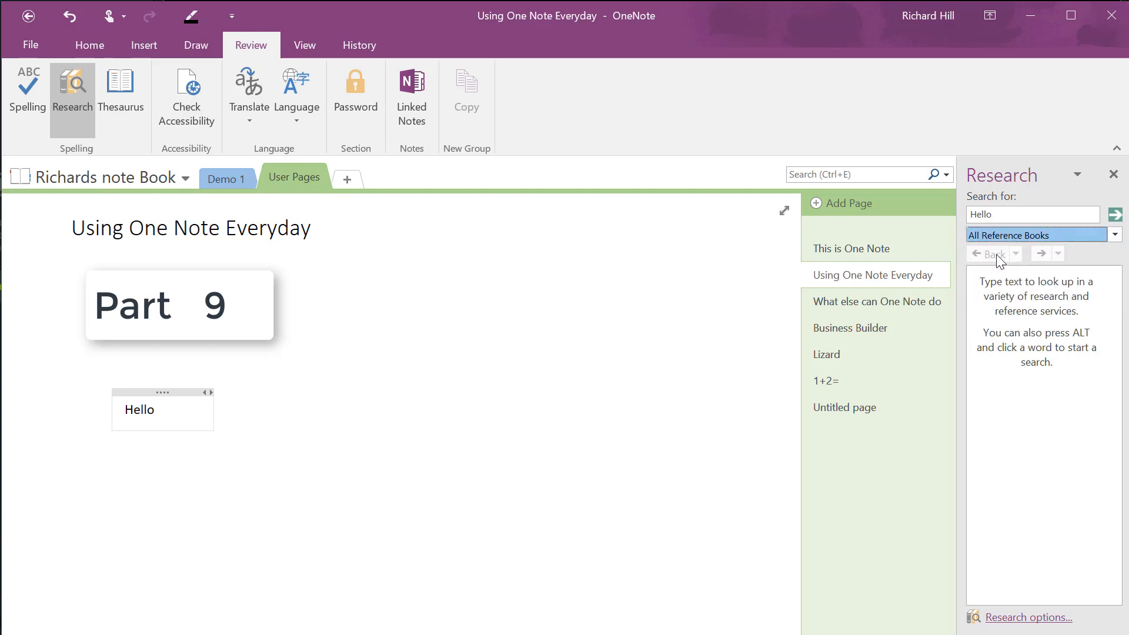
left_click(122, 99)
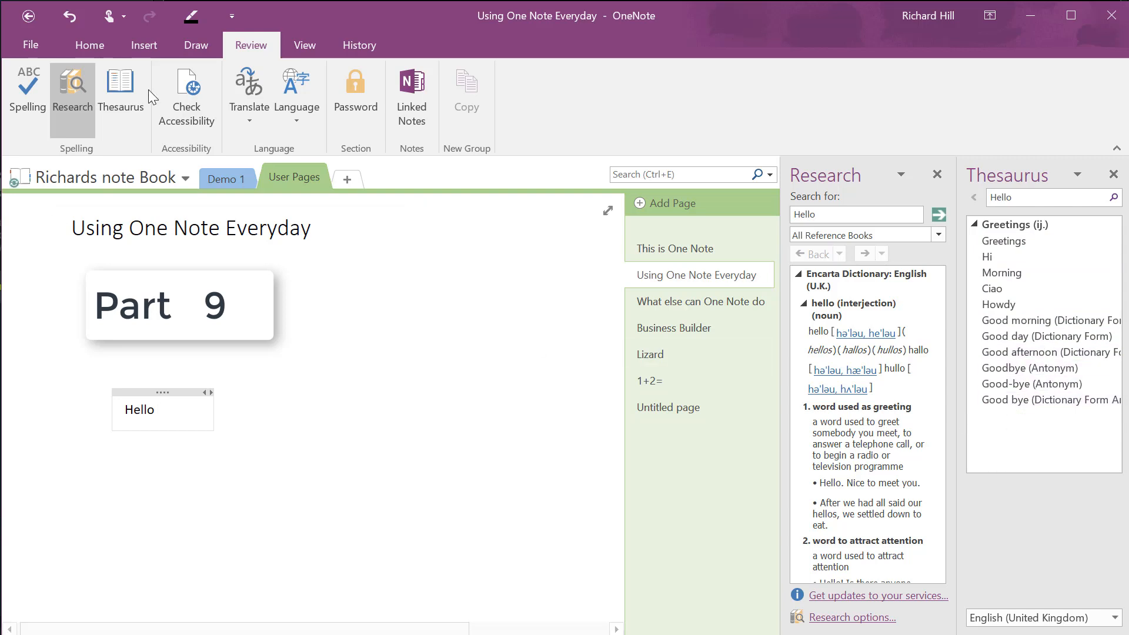
Run Check Accessibility, then close the Research, Thesaurus, Help and Accessibility Checker panes
left_click(186, 97)
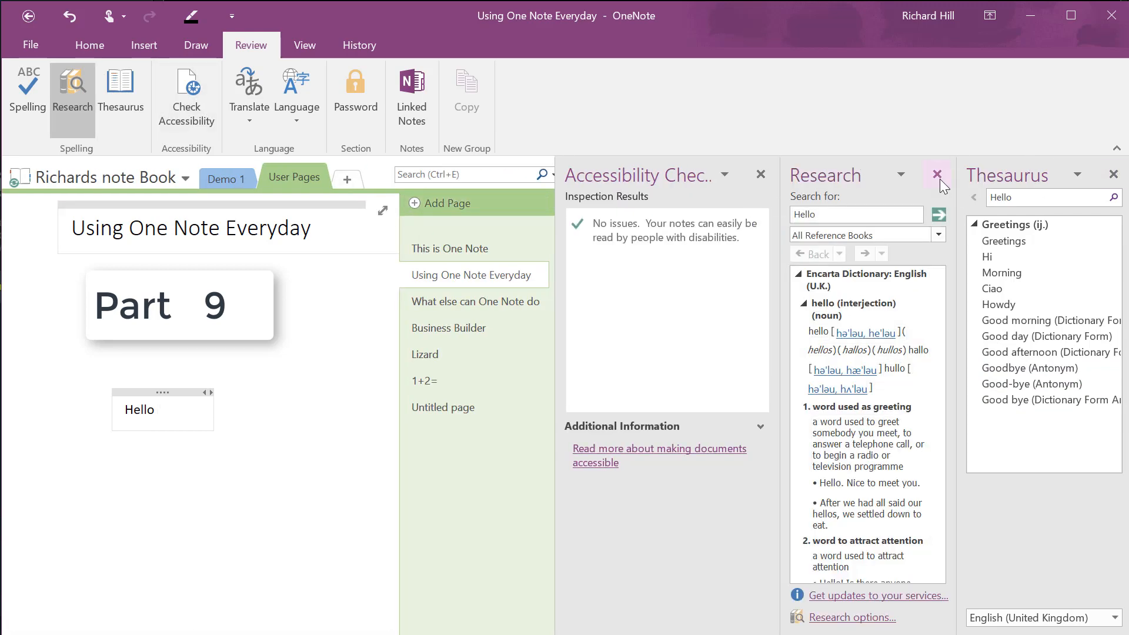
left_click(937, 175)
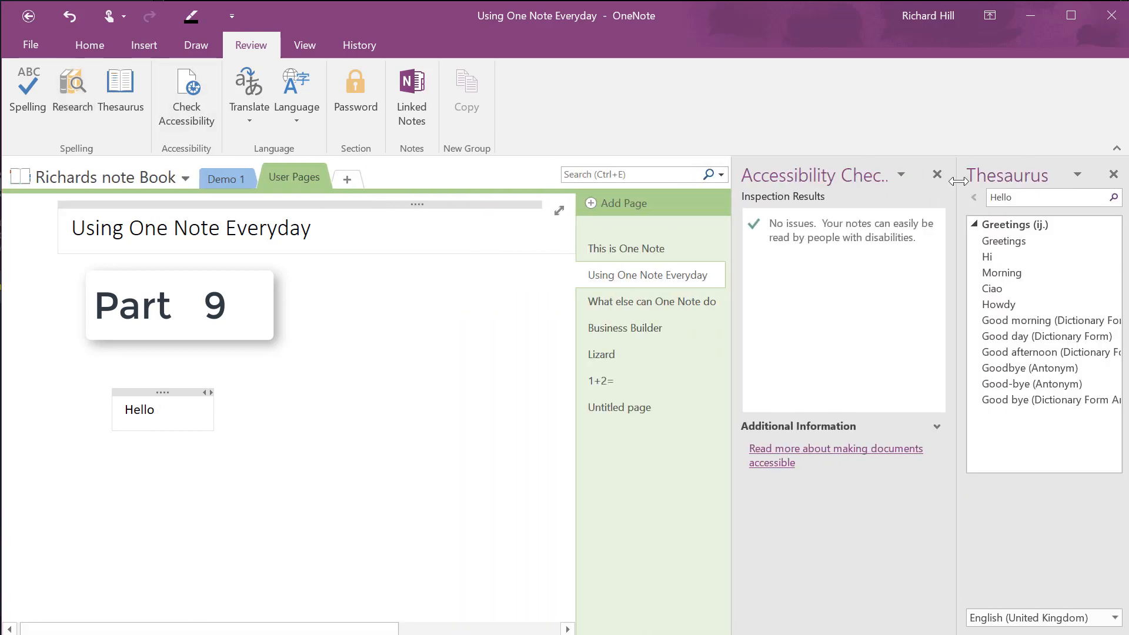
left_click(1113, 174)
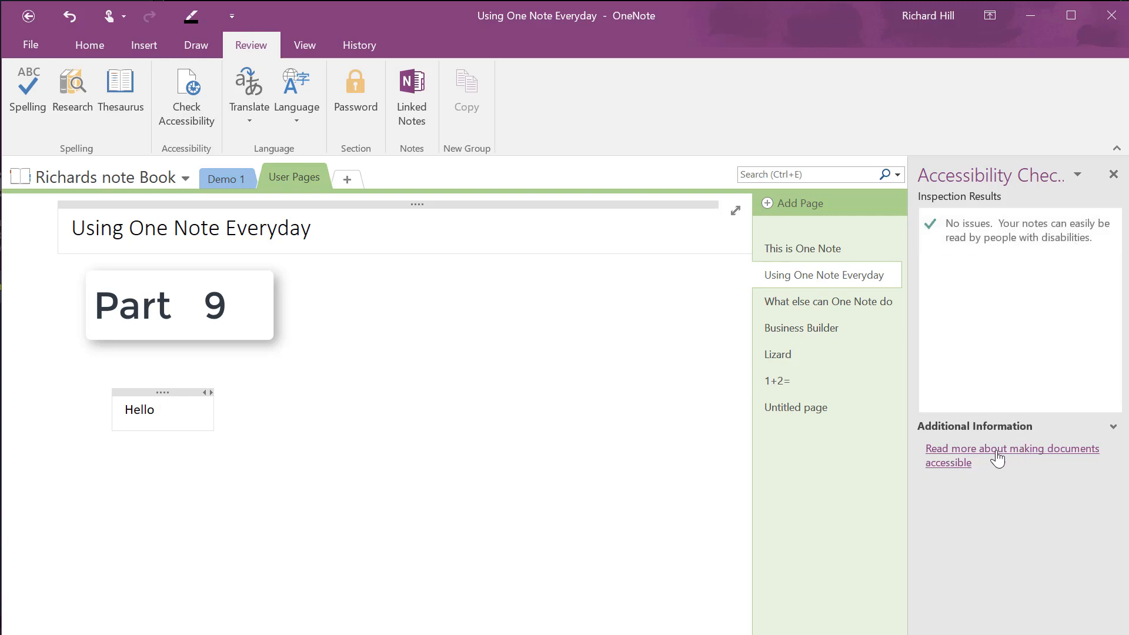
left_click(1016, 450)
left_click(1113, 175)
left_click(1113, 175)
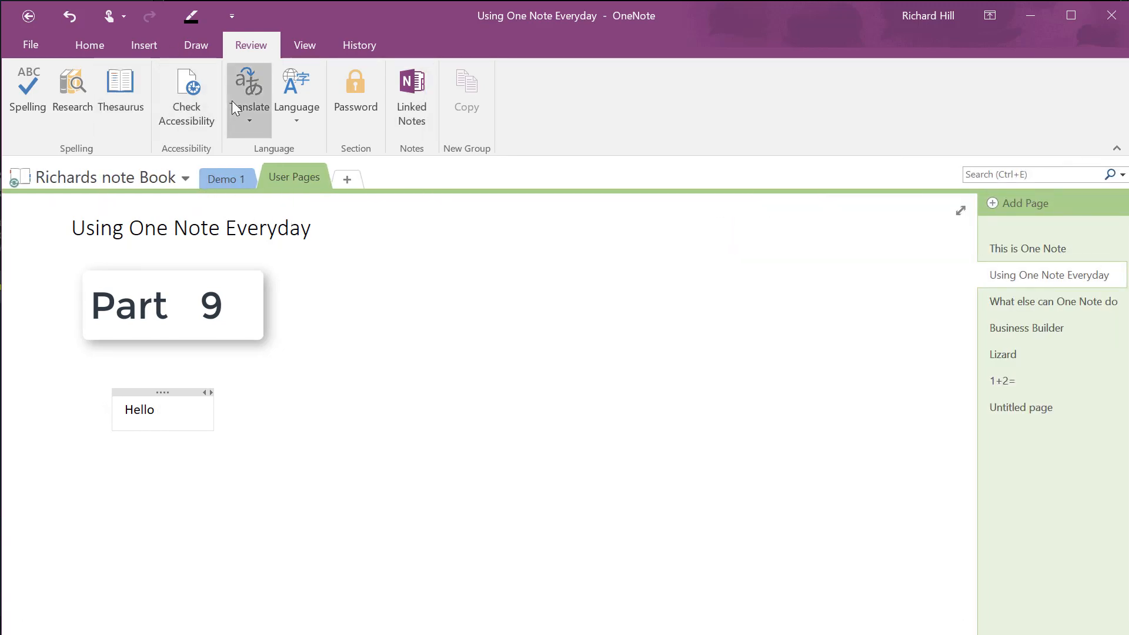
Translate the selected text 'Hello', agreeing to send it for translation
left_click(247, 117)
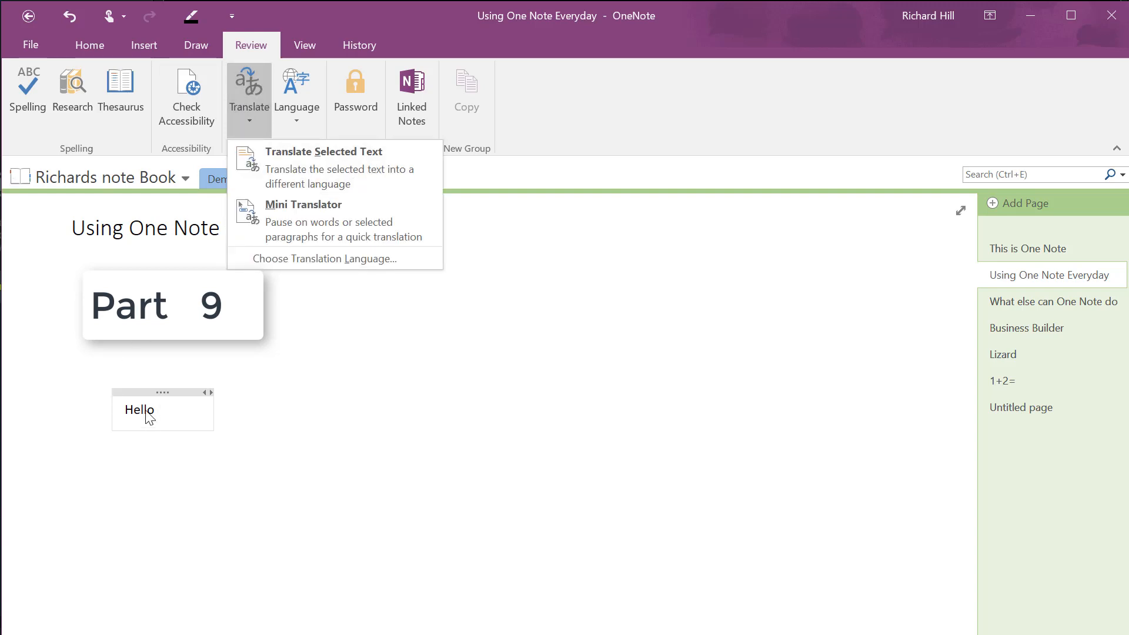
left_click(356, 165)
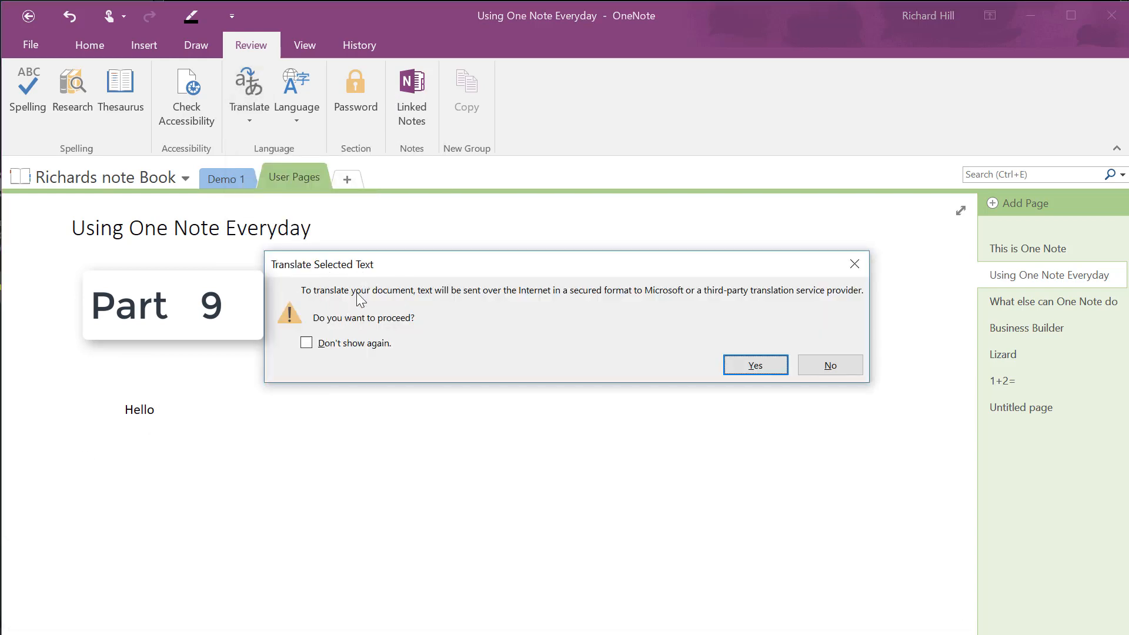
left_click(755, 365)
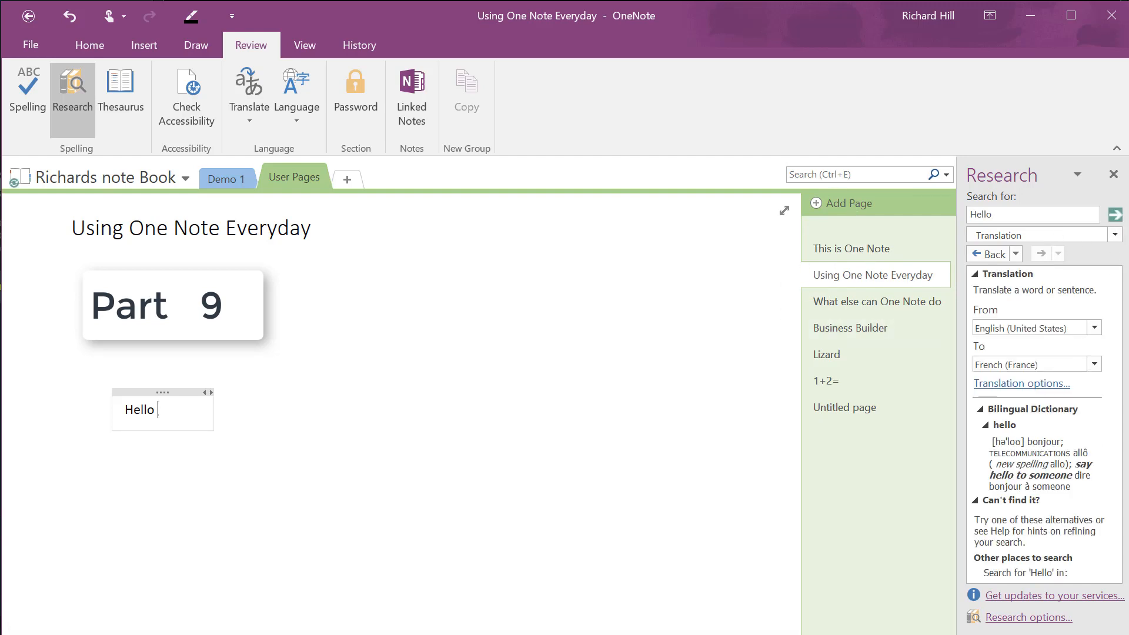
Keep Translation as the Research source and French (France) as the target language
left_click(1115, 236)
left_click(1115, 238)
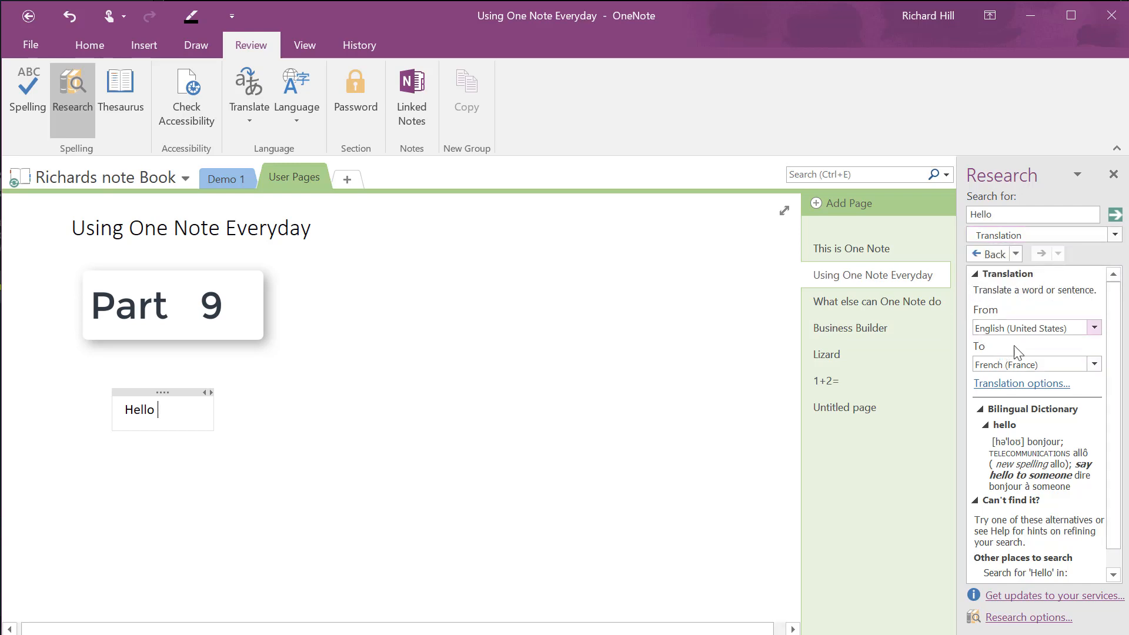
left_click(1094, 363)
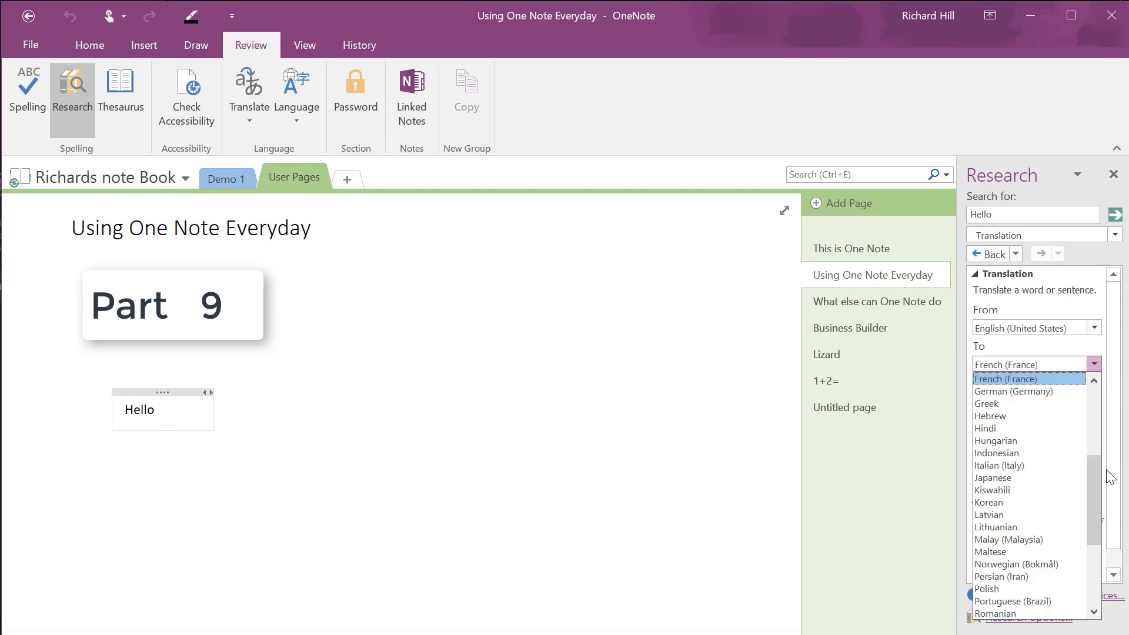
scroll(1094, 478, "up", 5)
scroll(1089, 600, "down", 10)
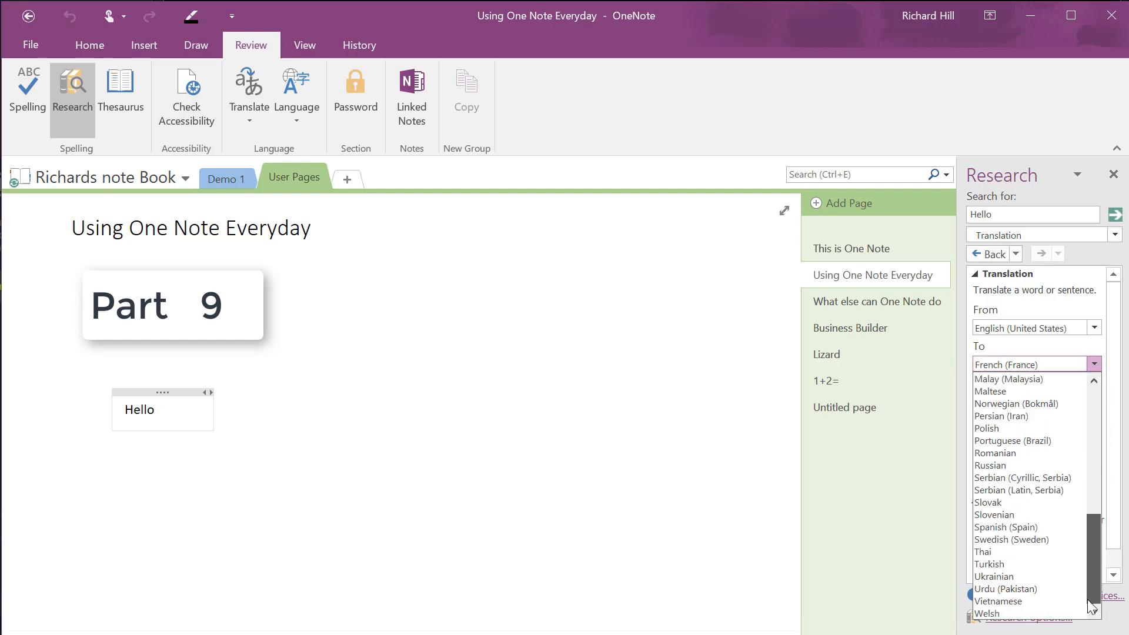
left_click_drag(1088, 599, 1096, 400)
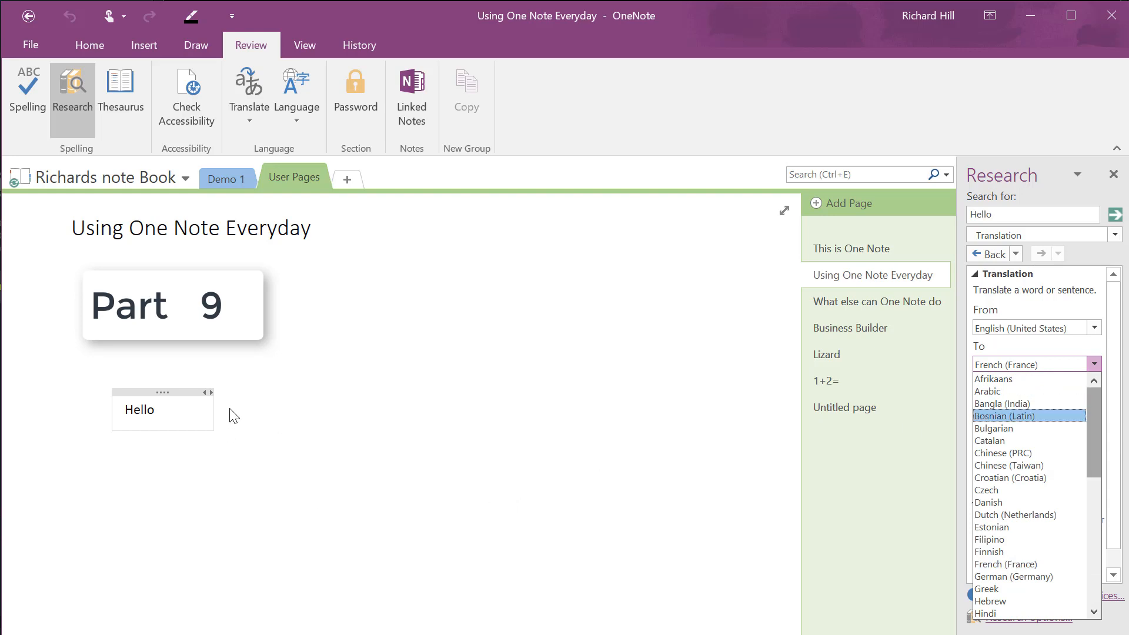
left_click(297, 112)
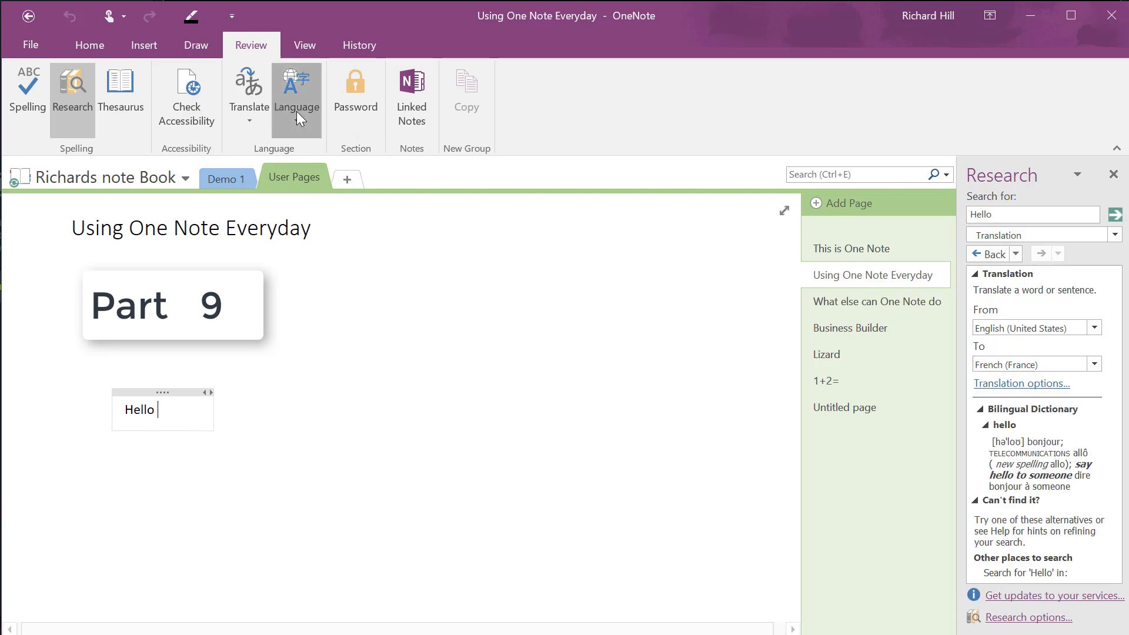
left_click(296, 111)
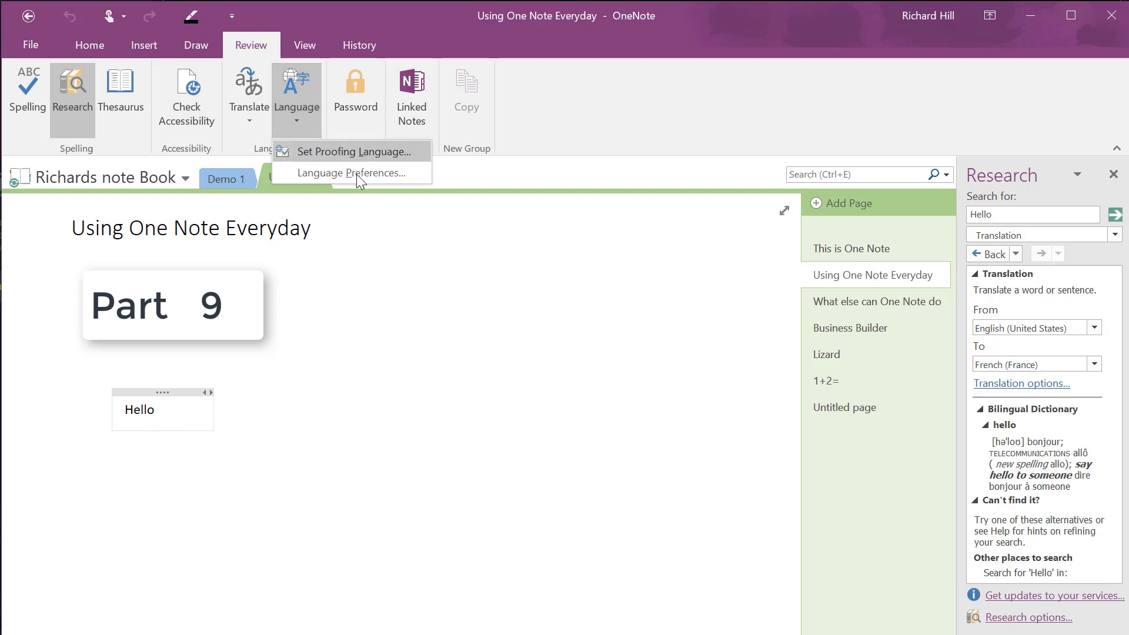
left_click(372, 173)
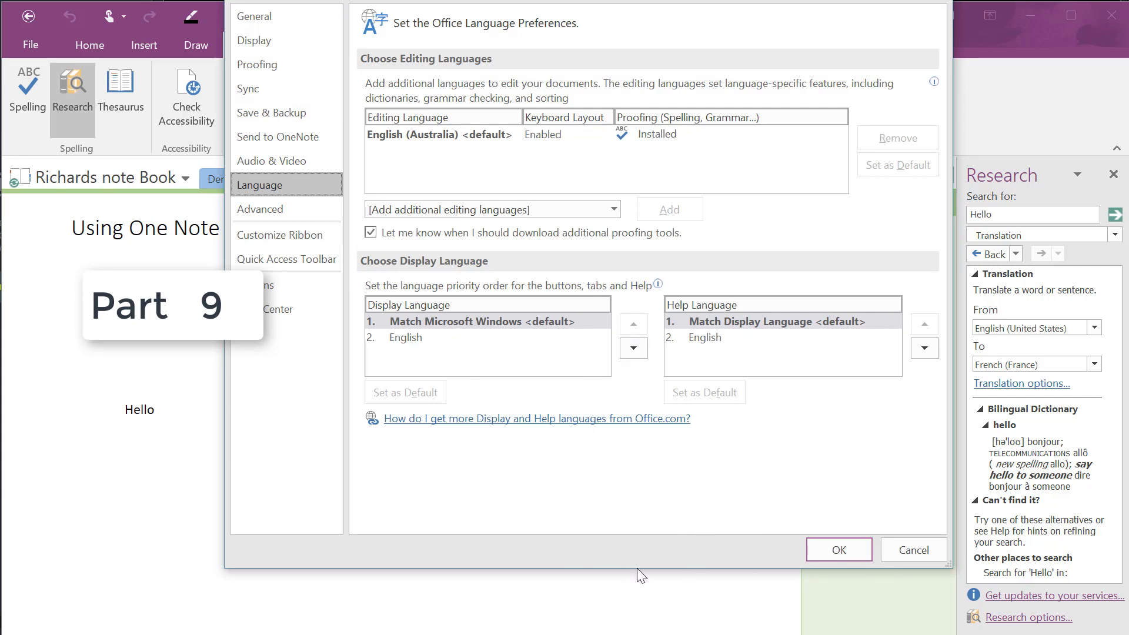
left_click(837, 549)
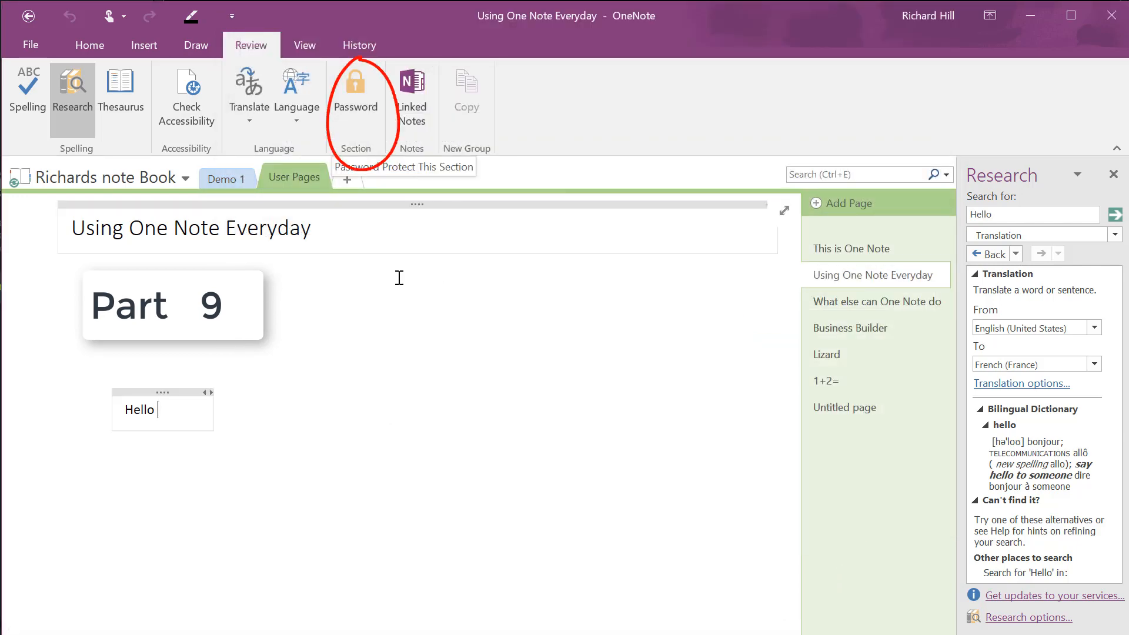
Name the new section 'Set Password' and protect it with a confirmed password
left_click(349, 178)
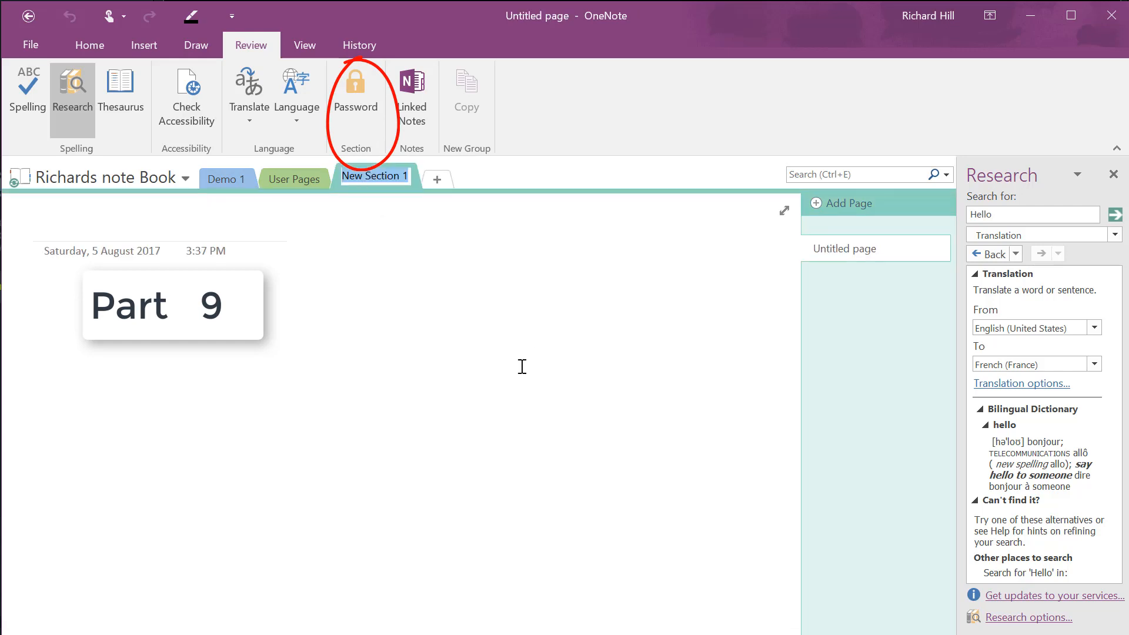
type("Se")
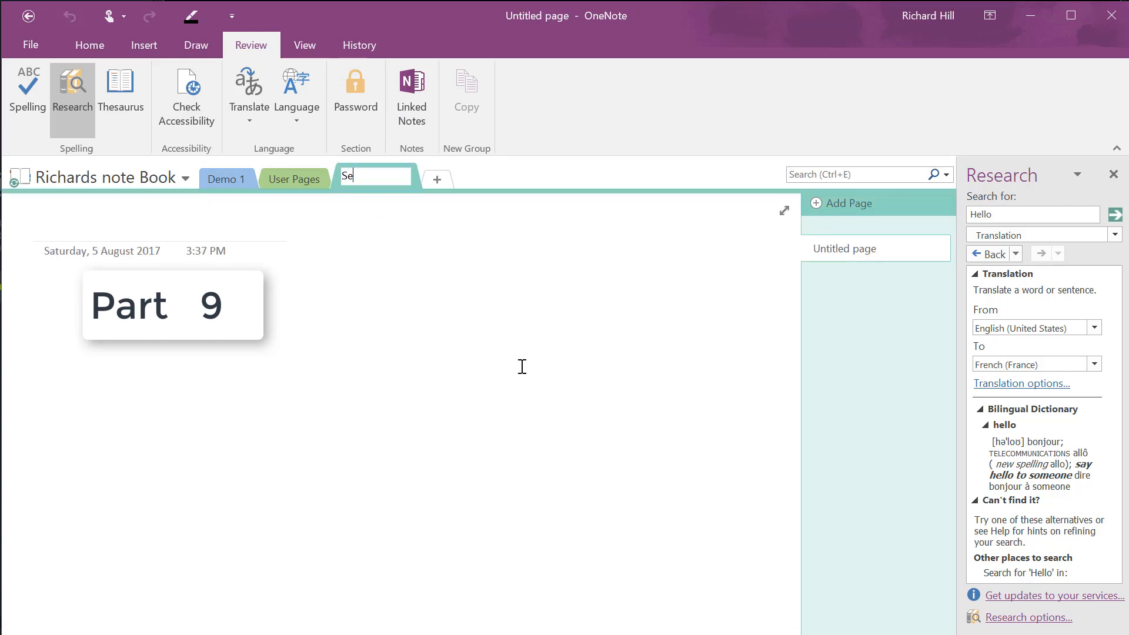
type("t Passwor")
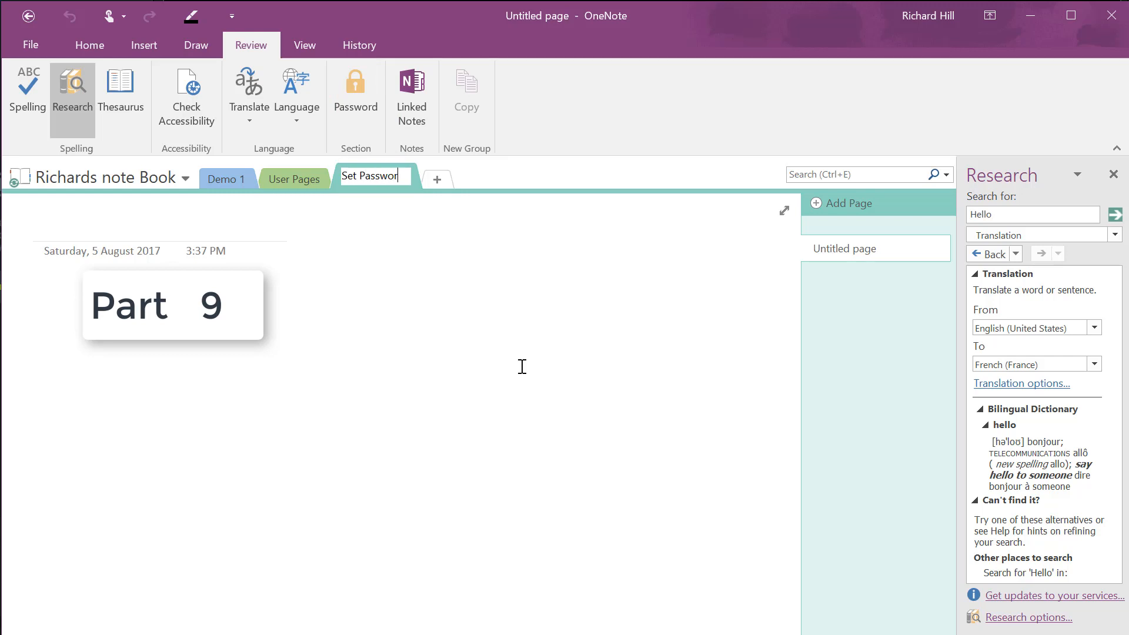
type("d")
left_click(374, 131)
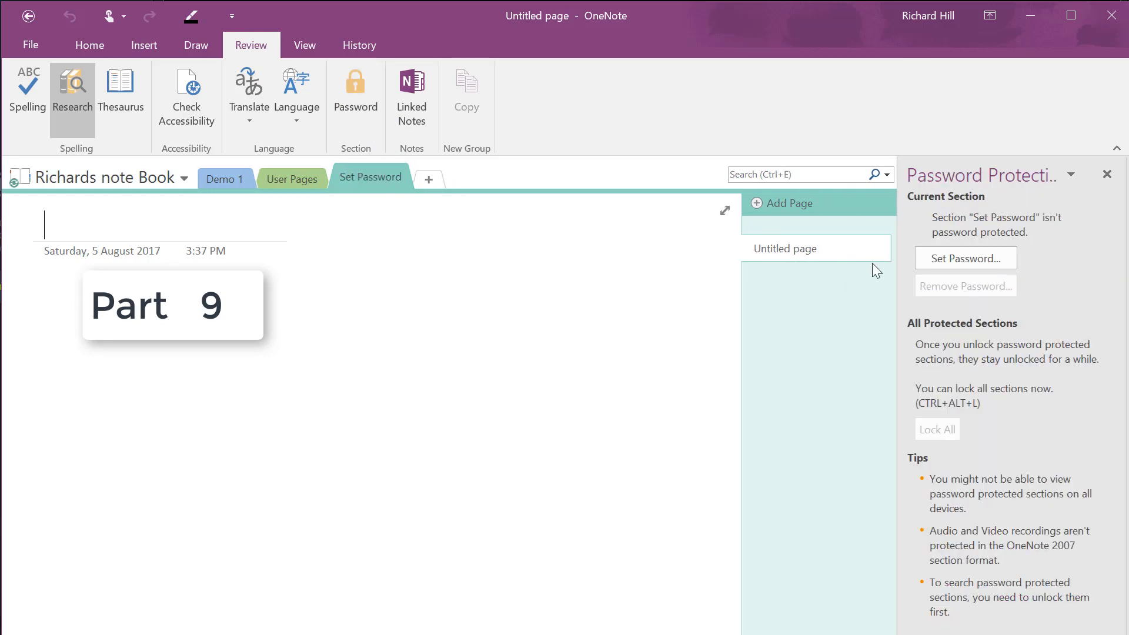
left_click(967, 260)
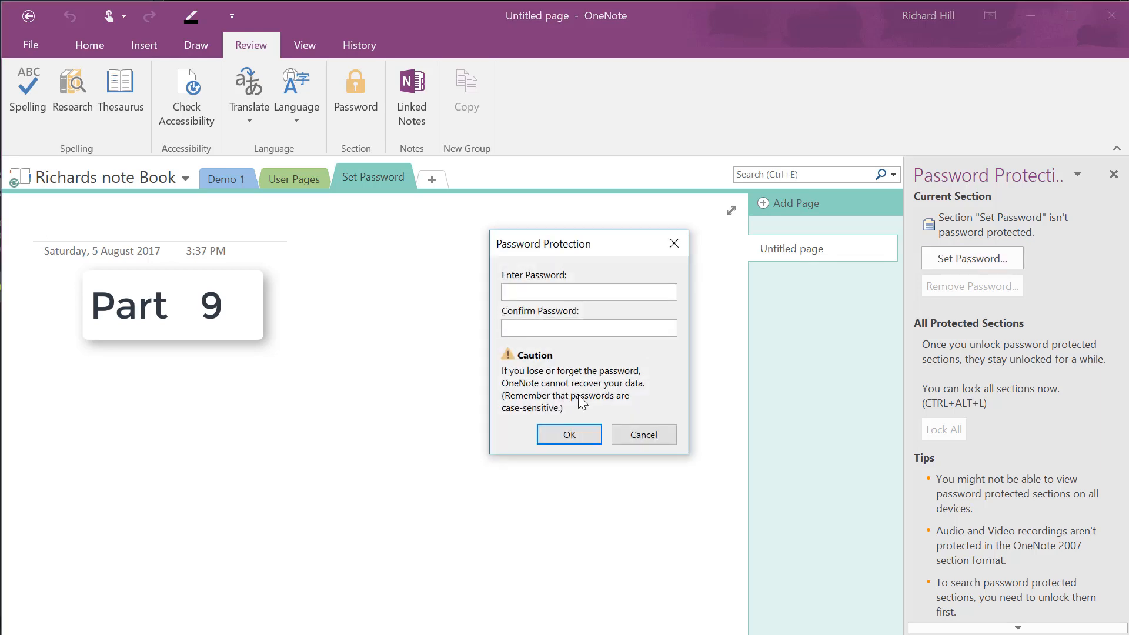
left_click(516, 322)
type("abcd")
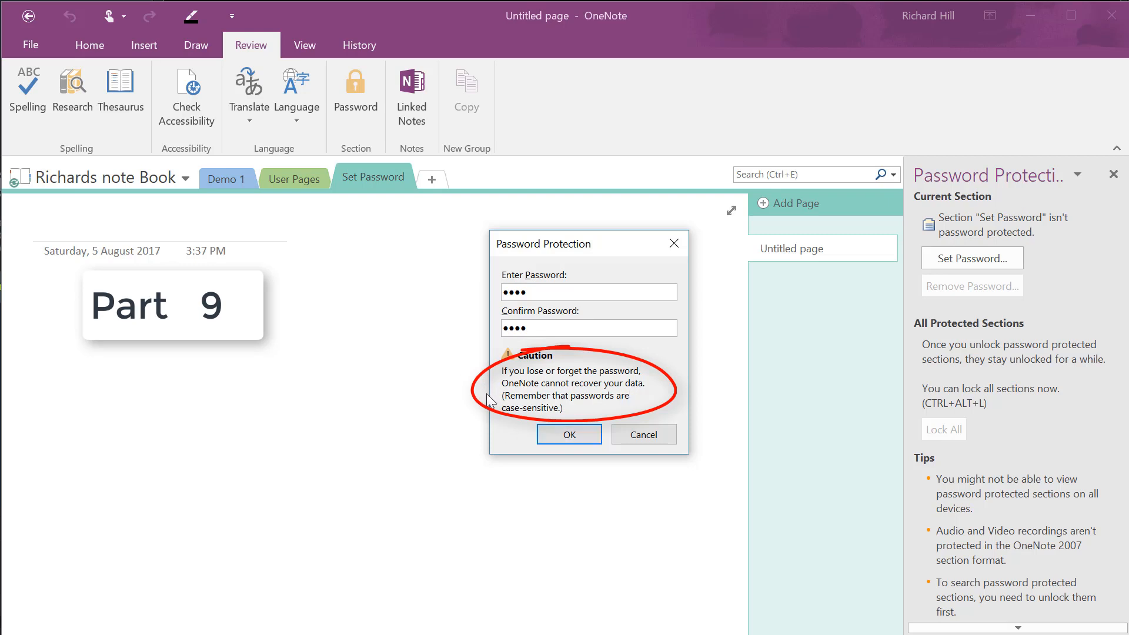
left_click(575, 435)
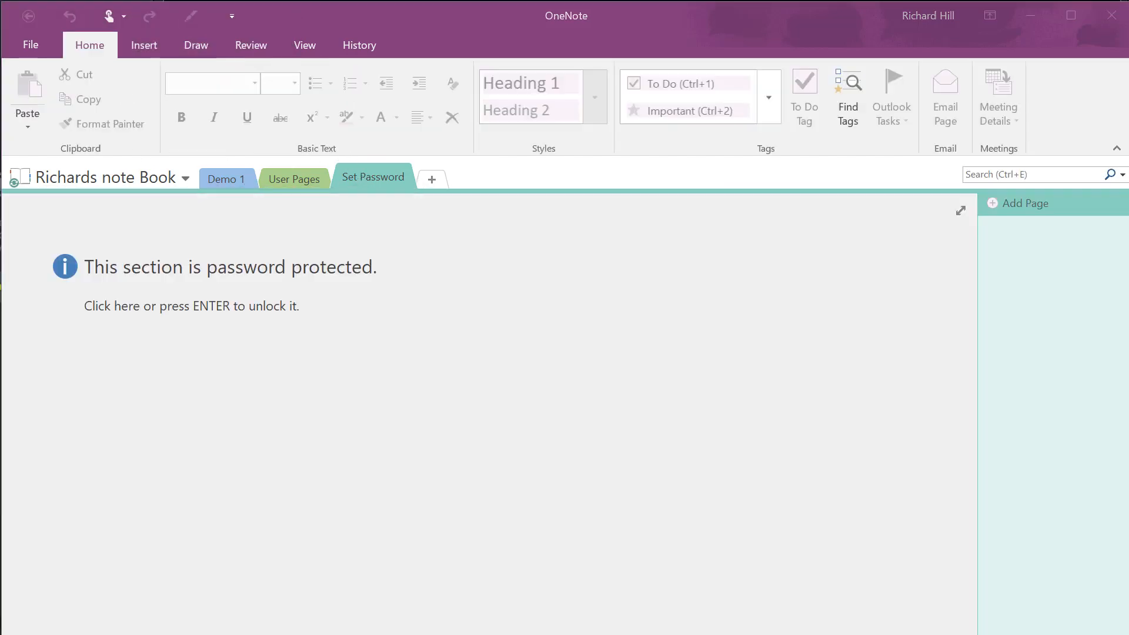
Lock the Set Password section with Ctrl+Alt+L, then unlock it by entering its password
key("ctrl+alt+l")
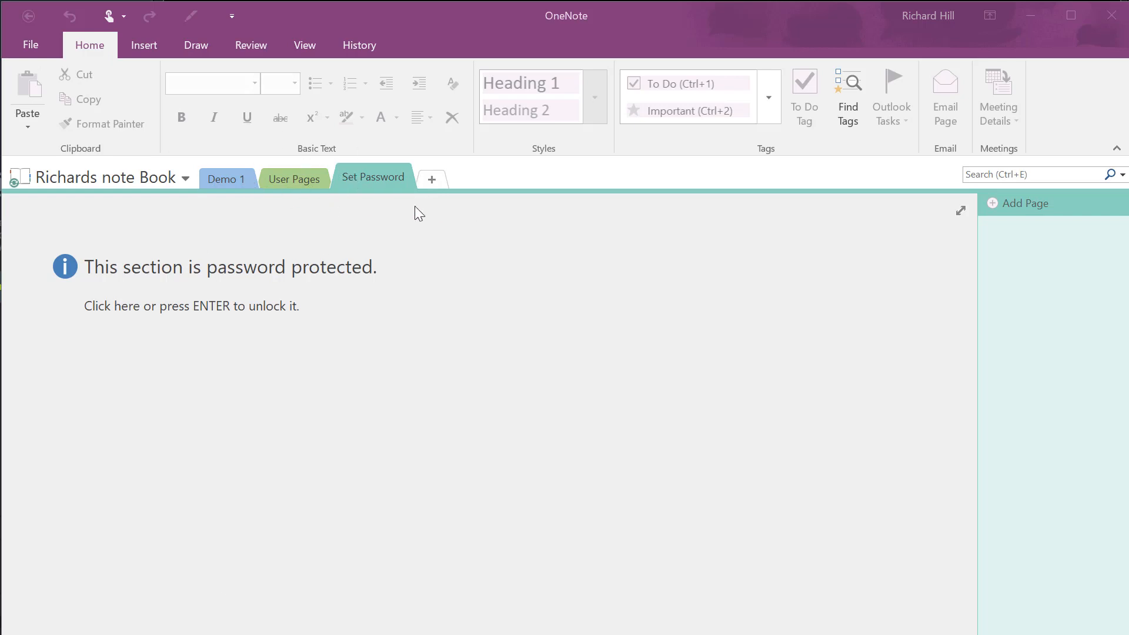
left_click(411, 306)
left_click(412, 316)
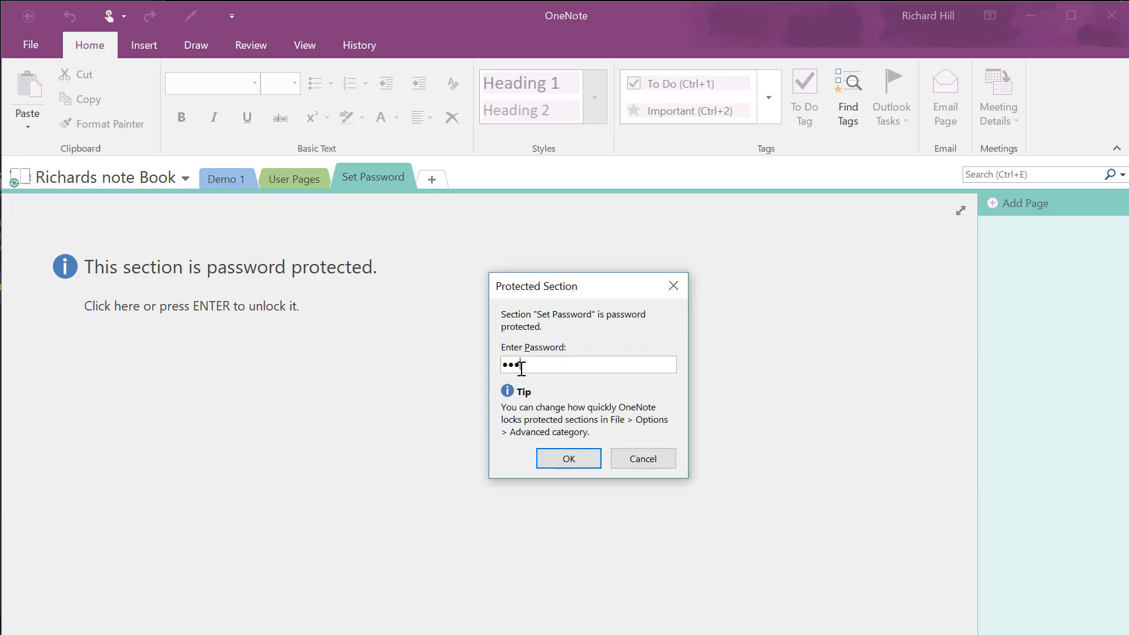
left_click(570, 456)
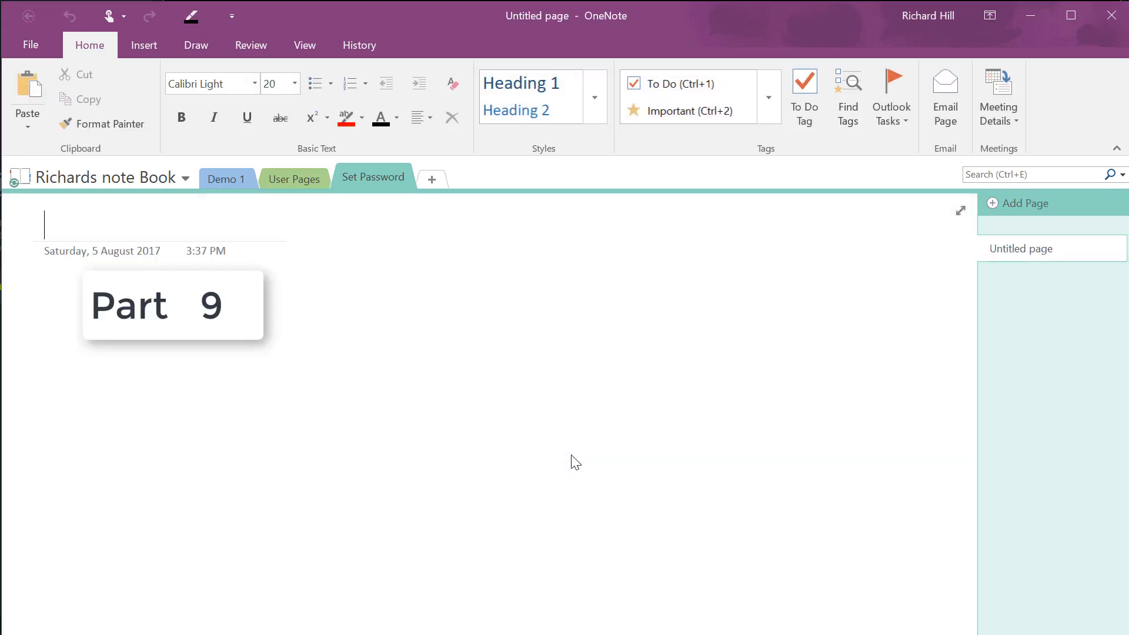
right_click(363, 180)
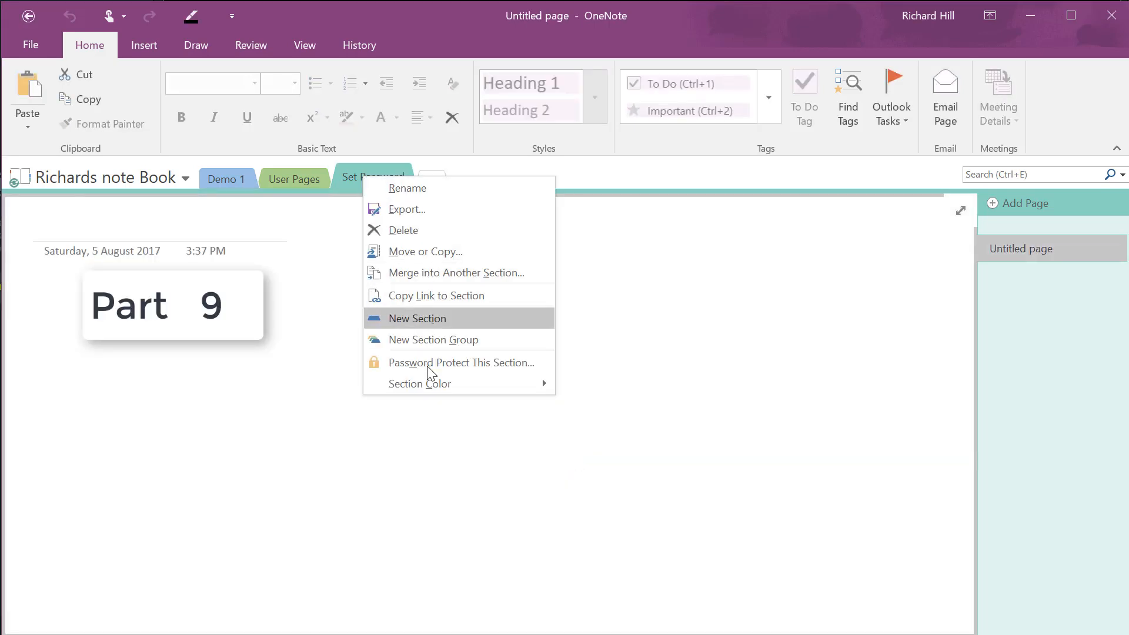
Remove the Set Password section's password using the current password, then close the Password Protection pane
left_click(443, 363)
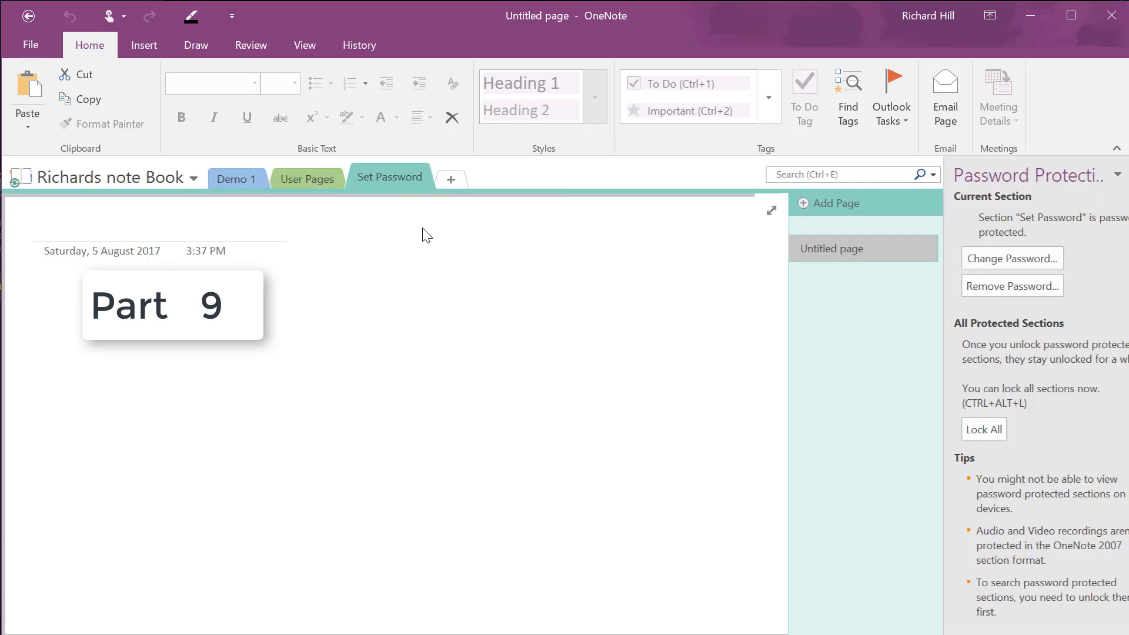
left_click(972, 288)
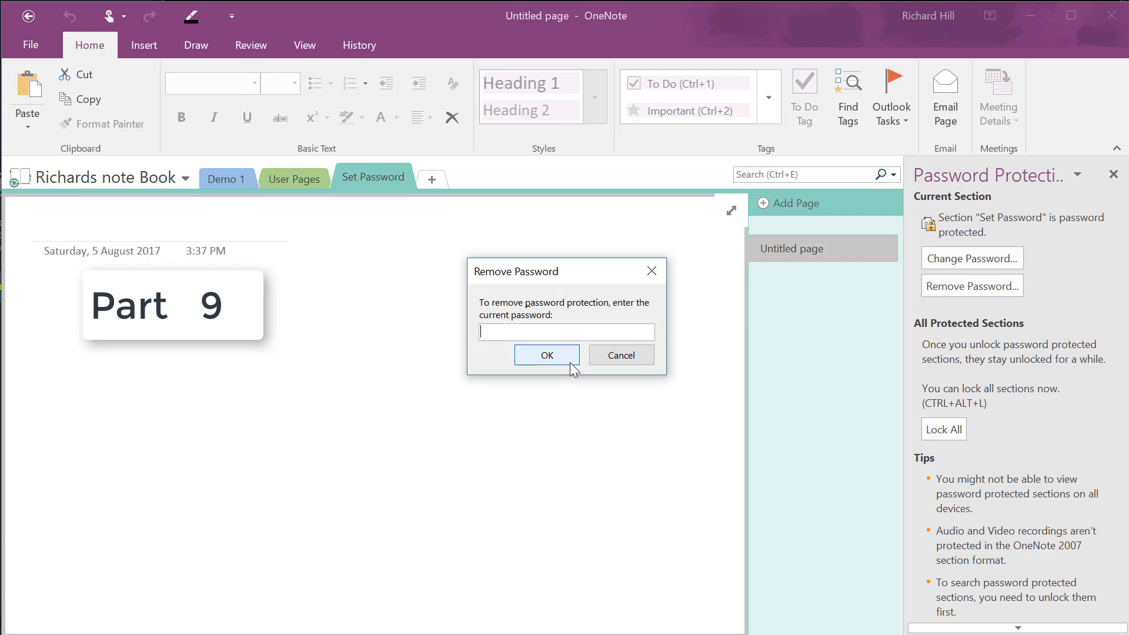
type("••••")
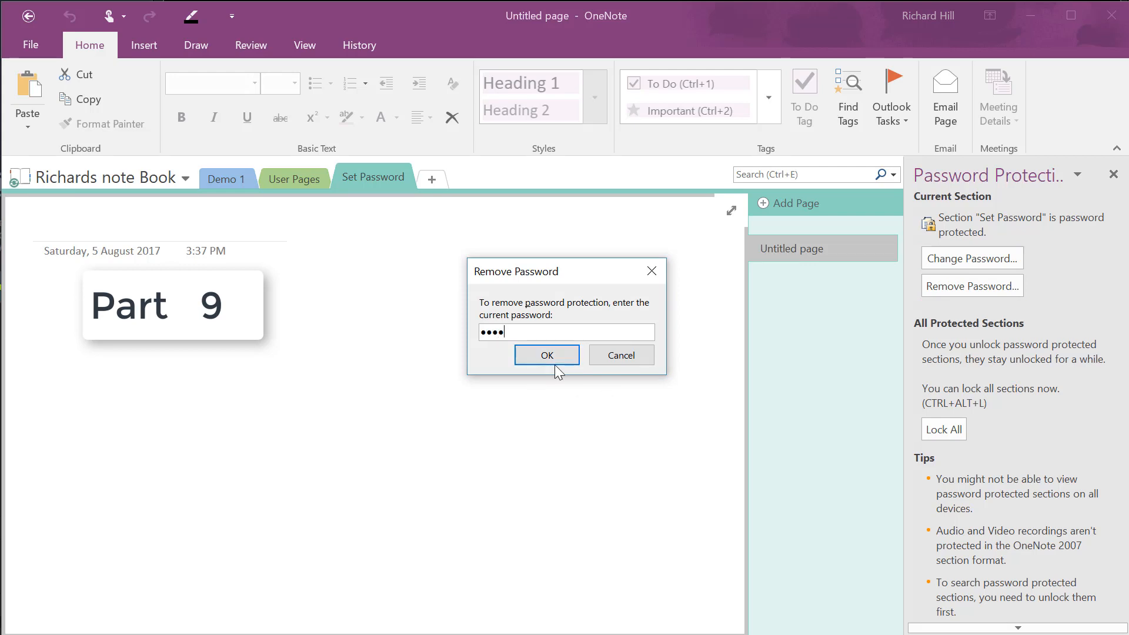
left_click(561, 356)
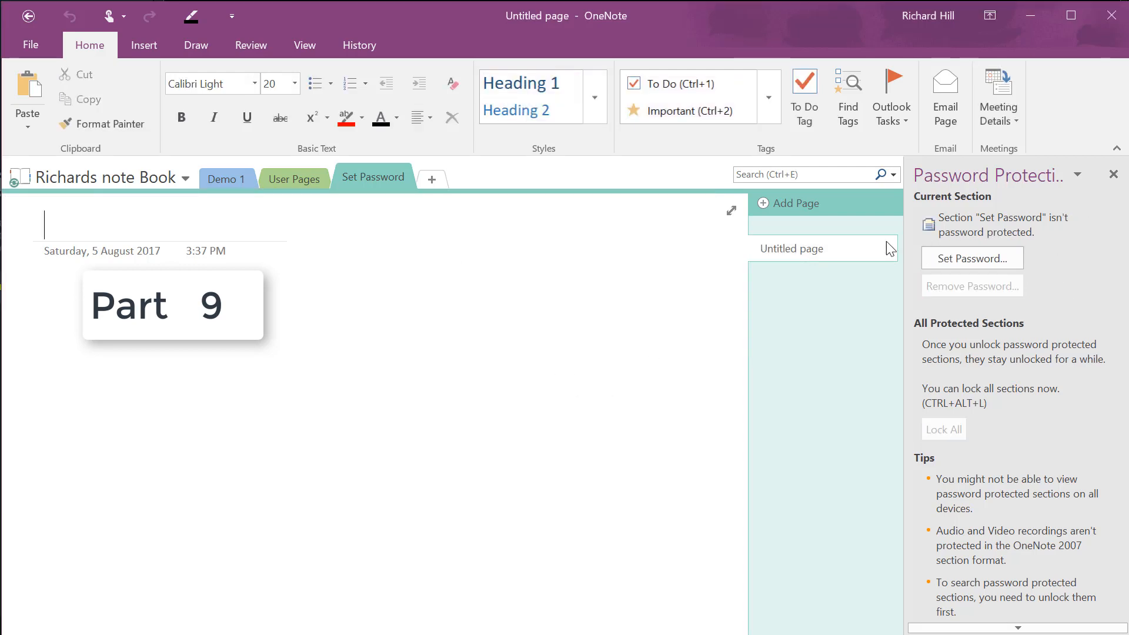
left_click(1111, 175)
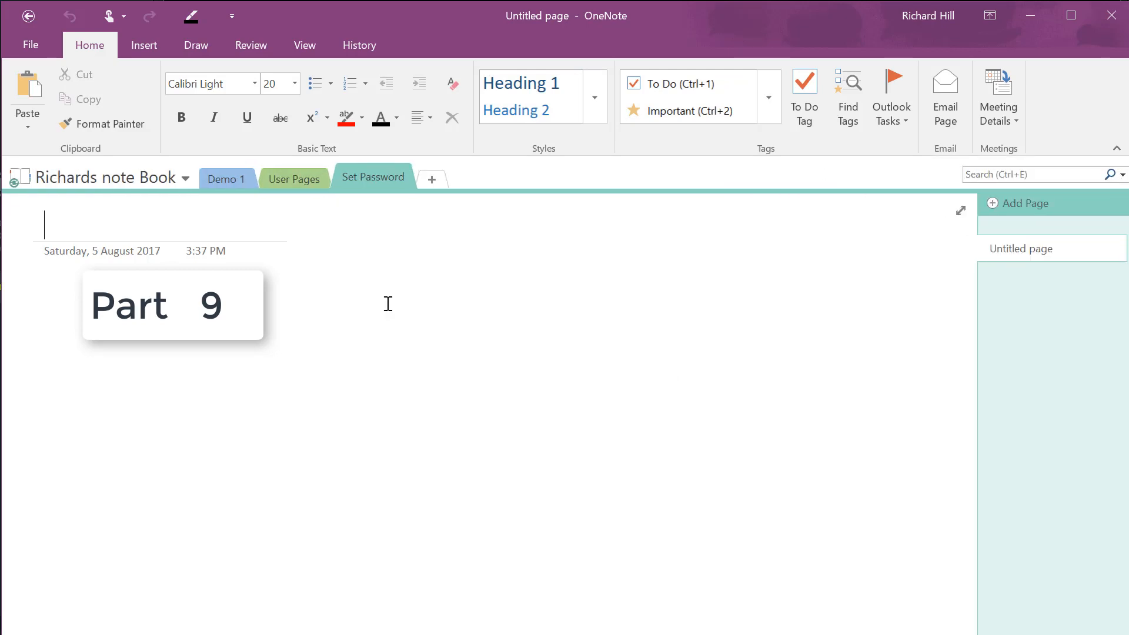
left_click(250, 46)
left_click(353, 95)
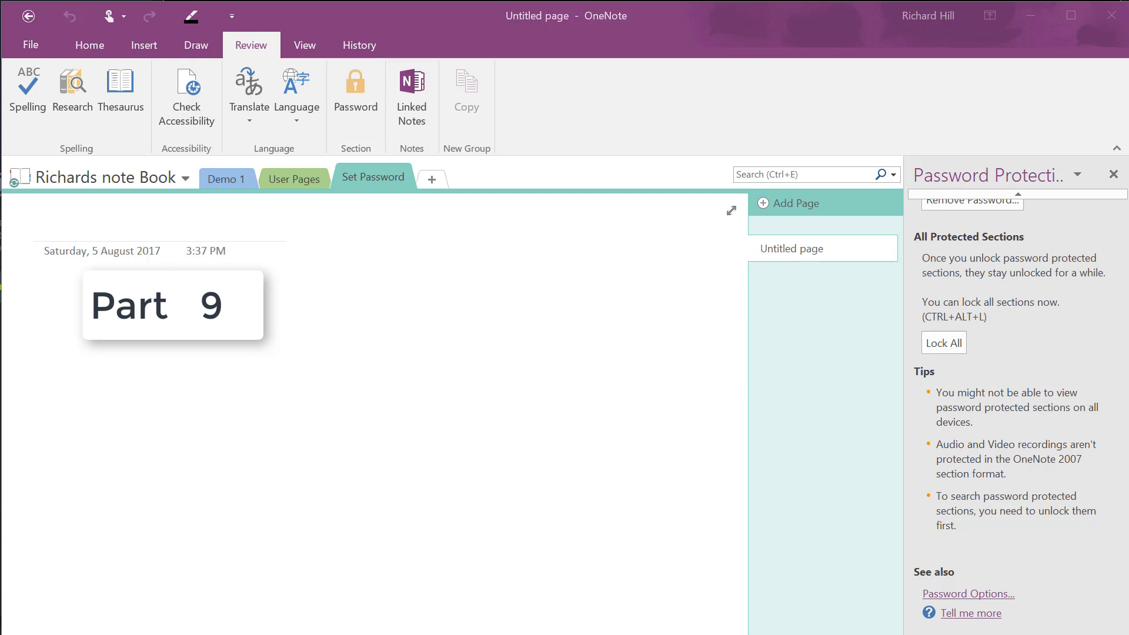
left_click_drag(1029, 0, 777, 66)
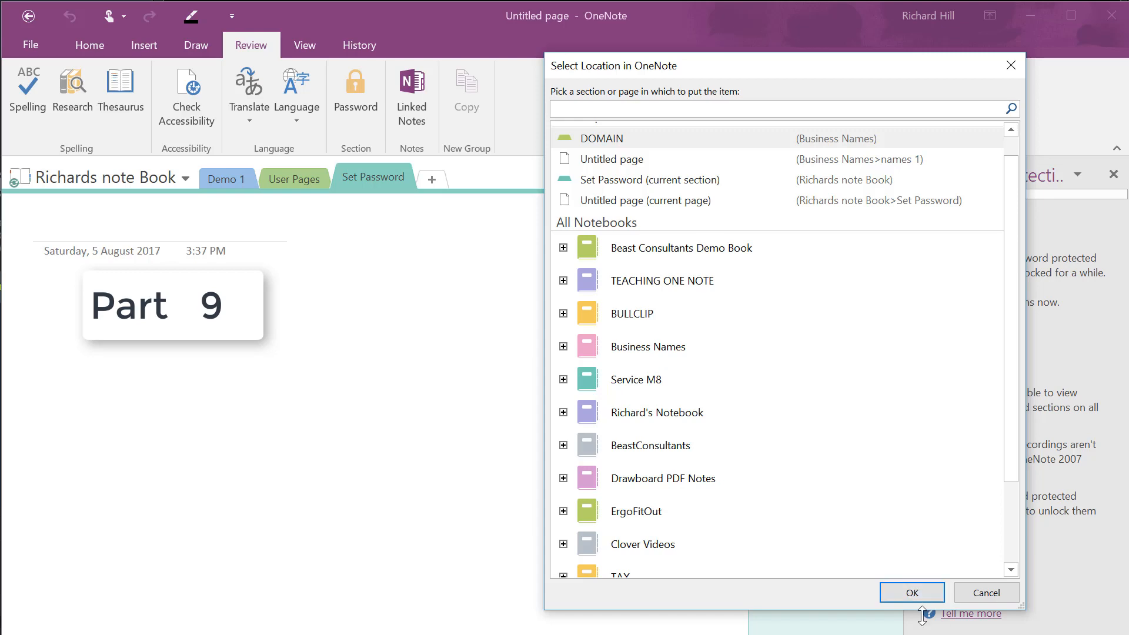
left_click(917, 594)
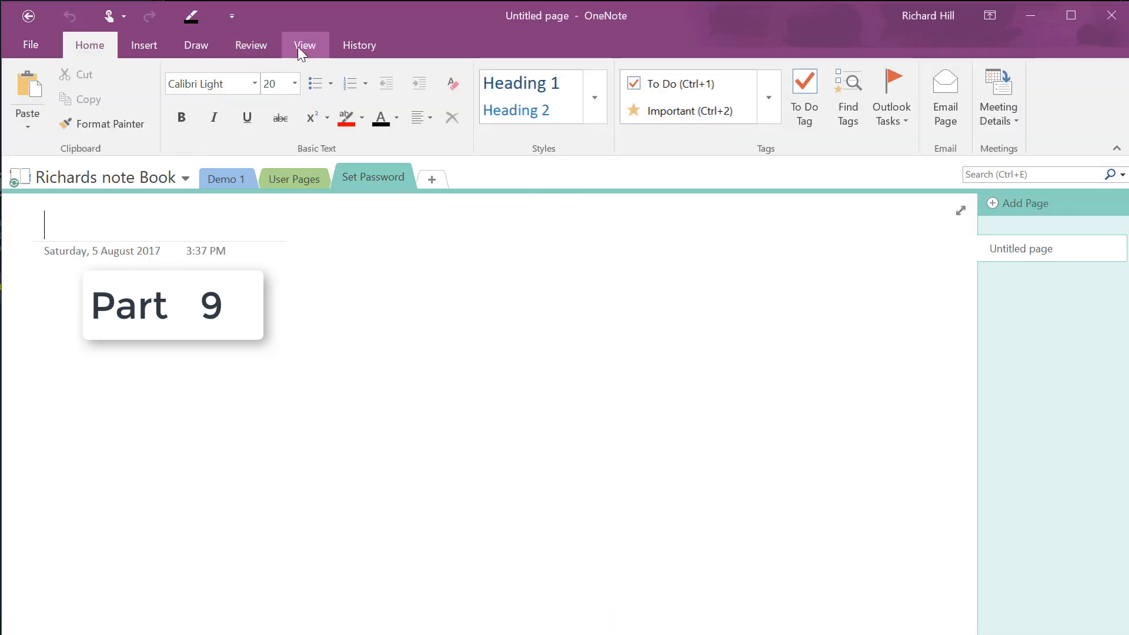
Switch the page to Full Page View from the View tab, then back to Normal View
left_click(299, 46)
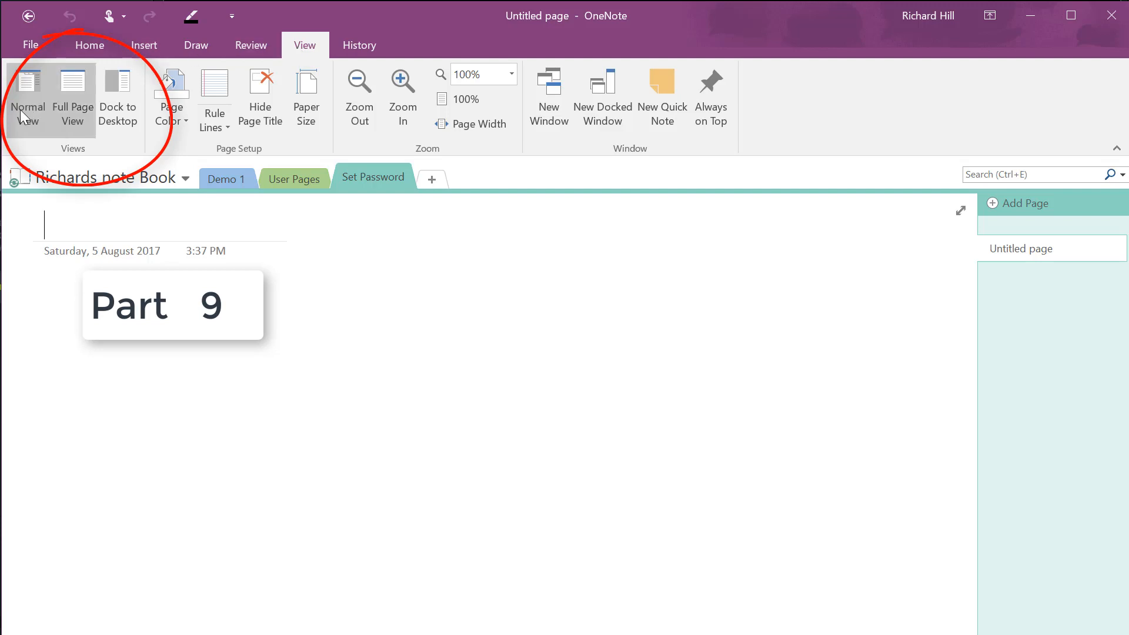
left_click(86, 112)
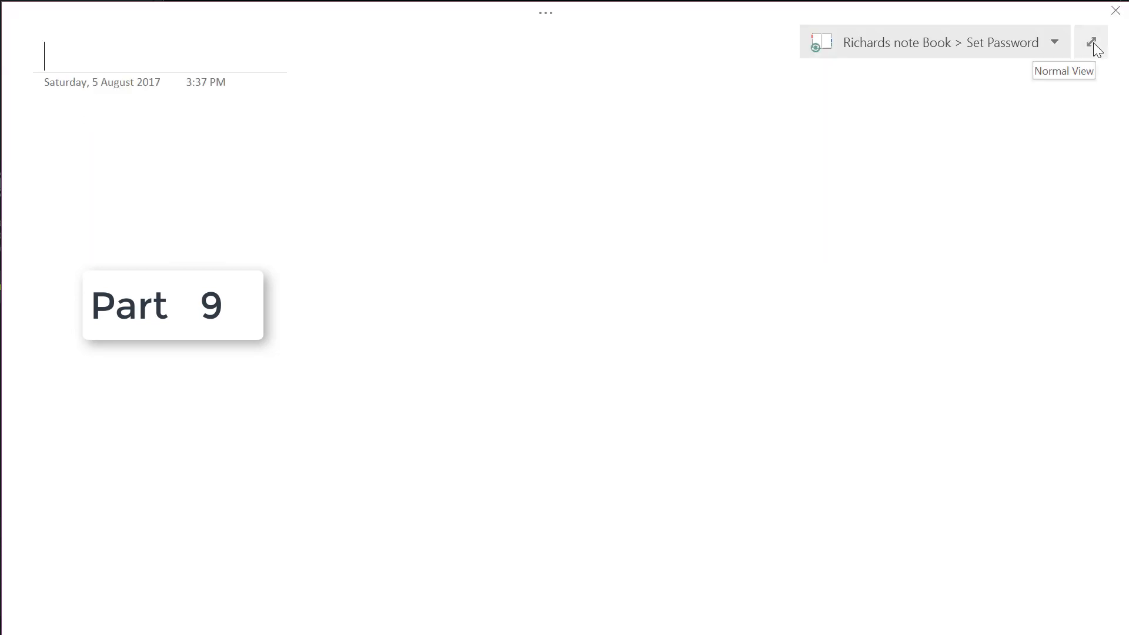
left_click(1092, 42)
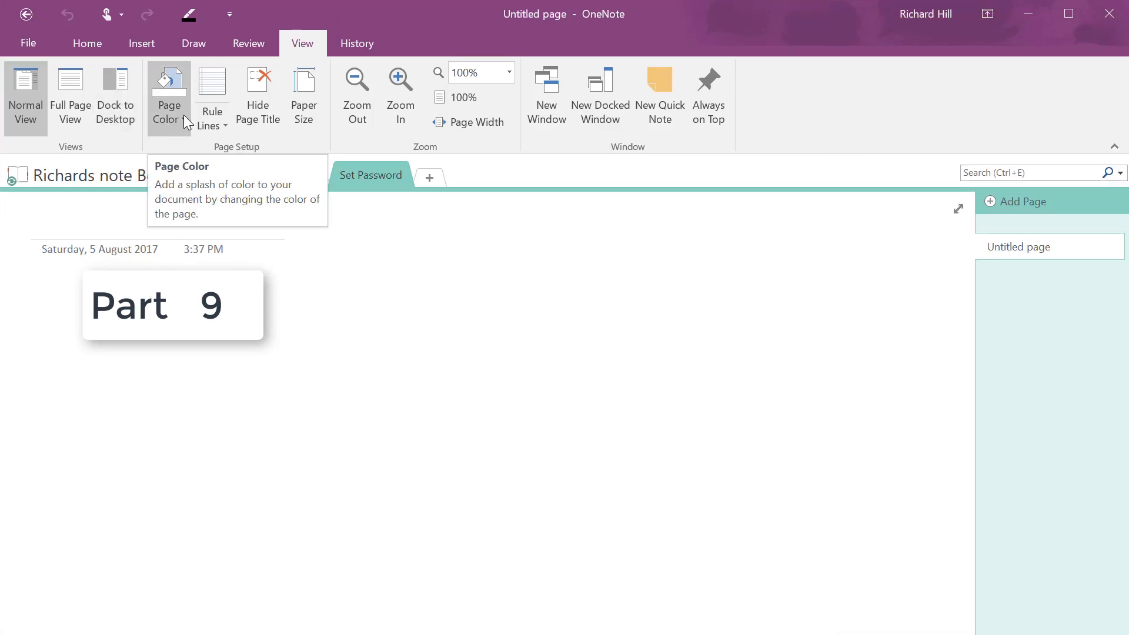
Give the page a light grey-blue color and narrow rule lines, and hide its title
left_click(183, 114)
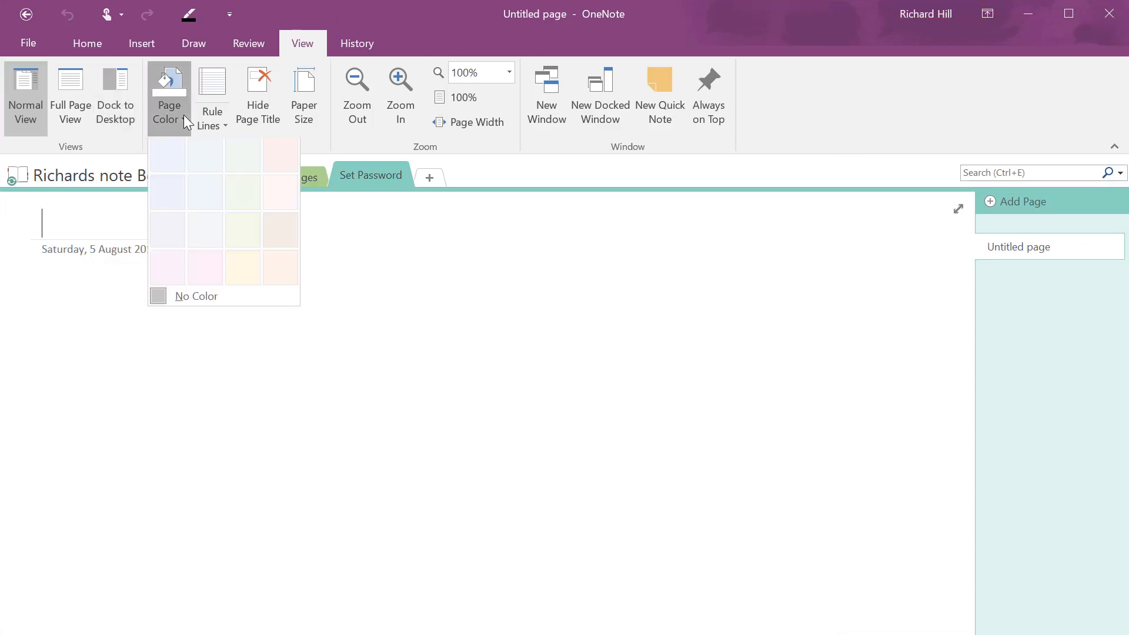
left_click(201, 242)
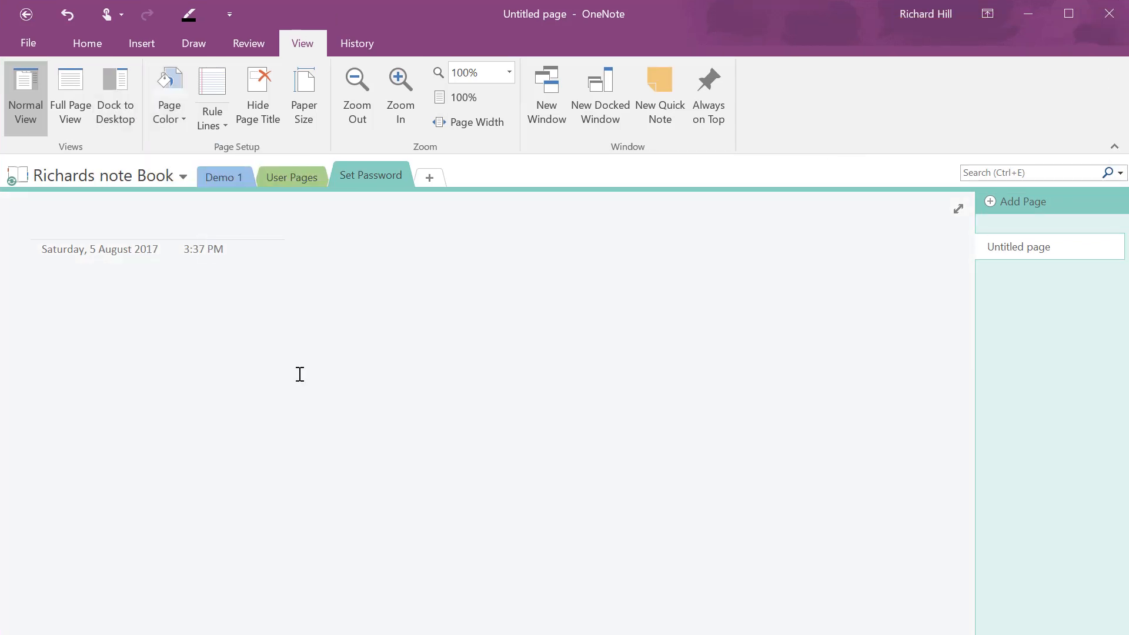
left_click(223, 125)
left_click(252, 188)
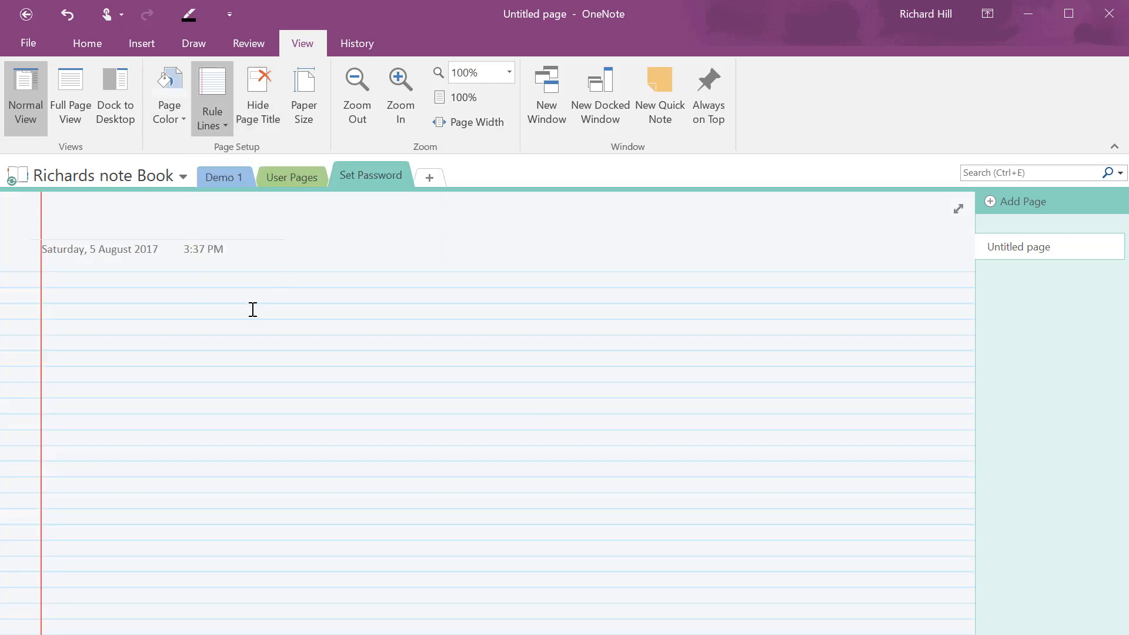
left_click(255, 105)
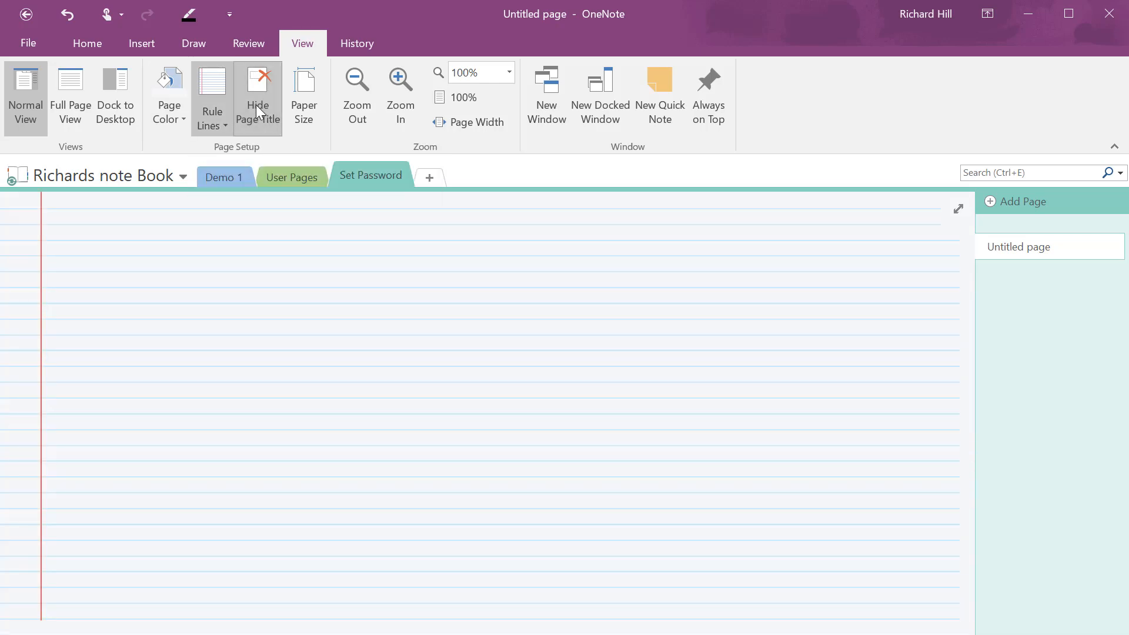
left_click(308, 108)
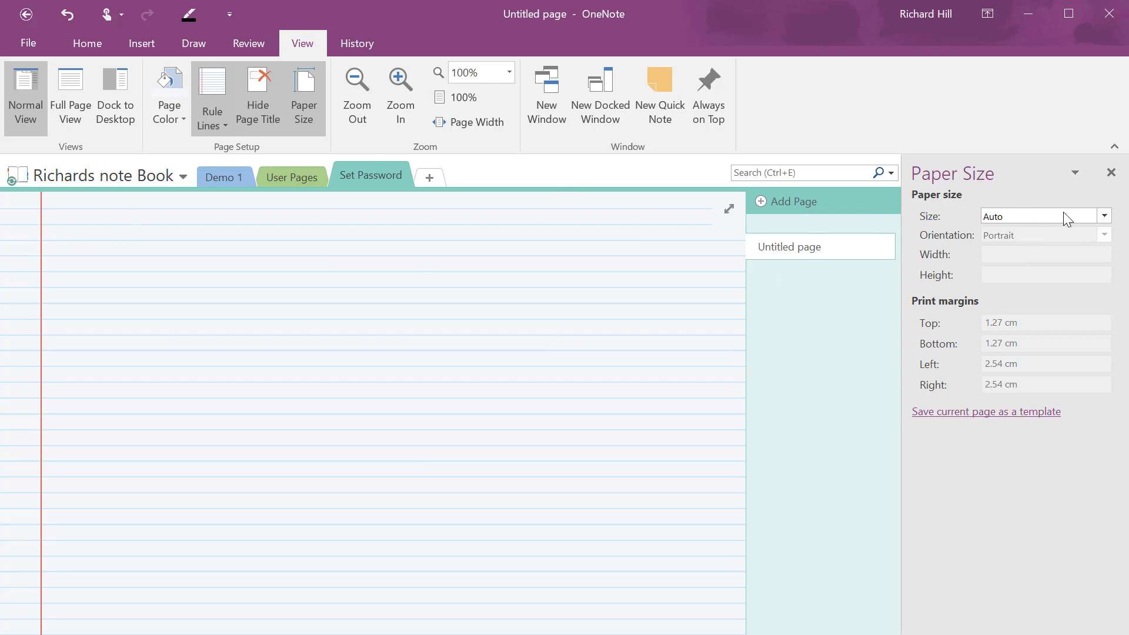
Set the paper size to A4, try Landscape orientation, then switch back to Portrait
left_click(1103, 216)
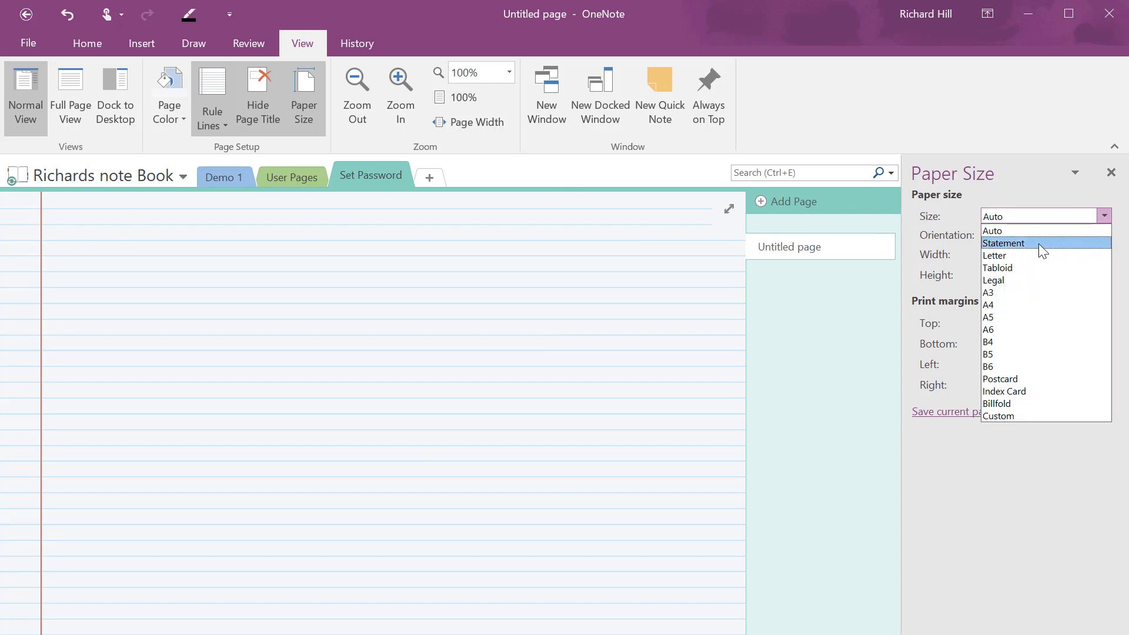
left_click(1000, 304)
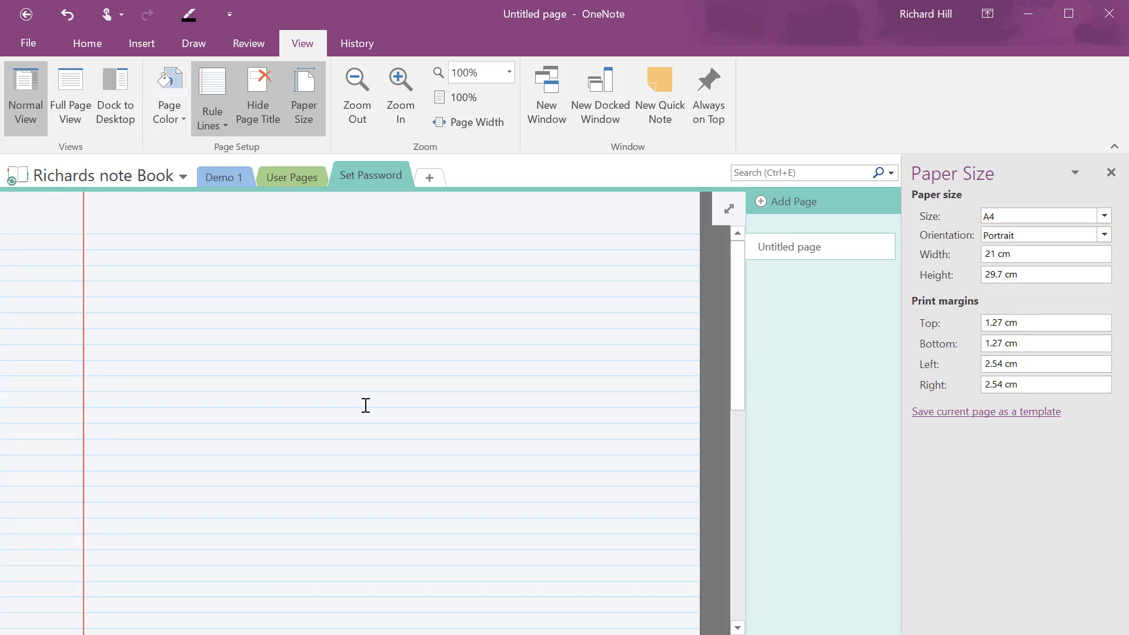
left_click(1104, 235)
left_click(1057, 262)
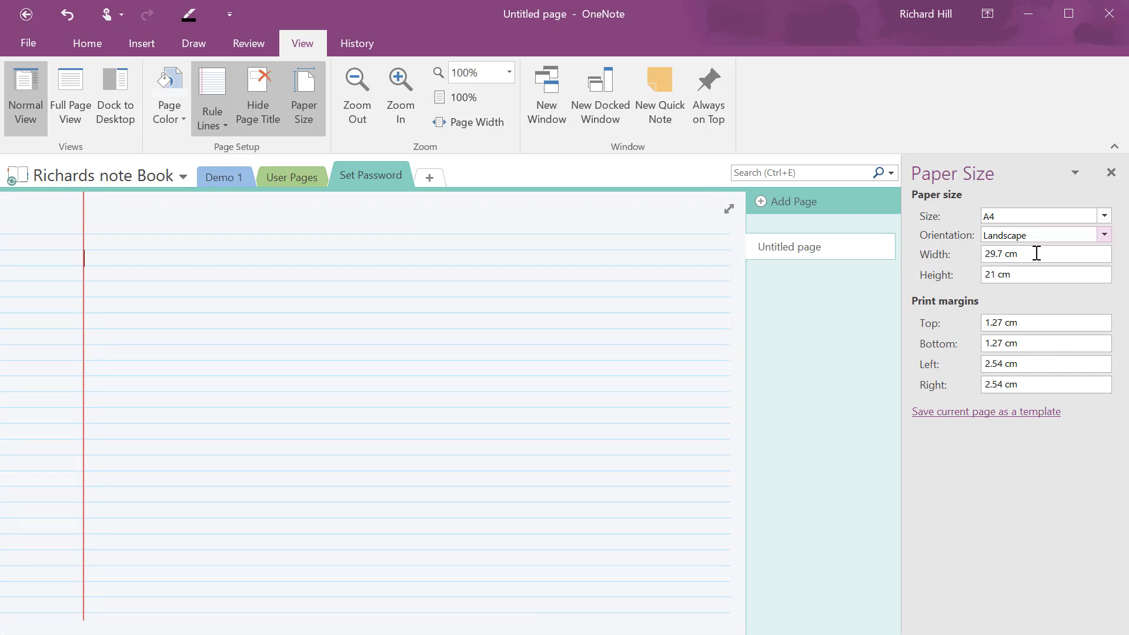
left_click(1105, 235)
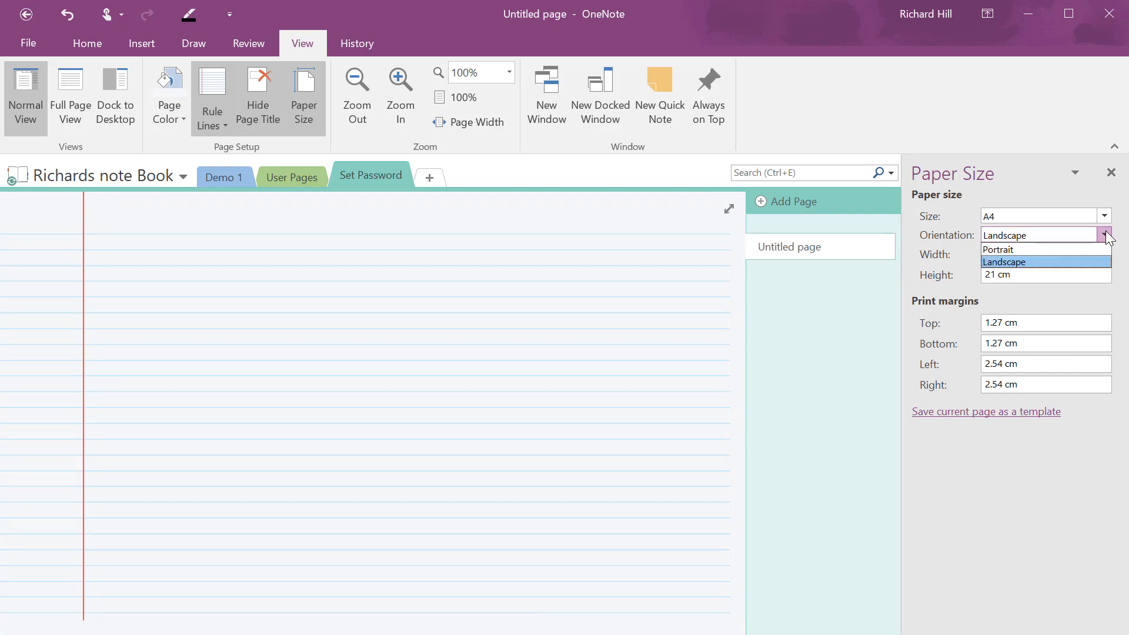
left_click(1054, 248)
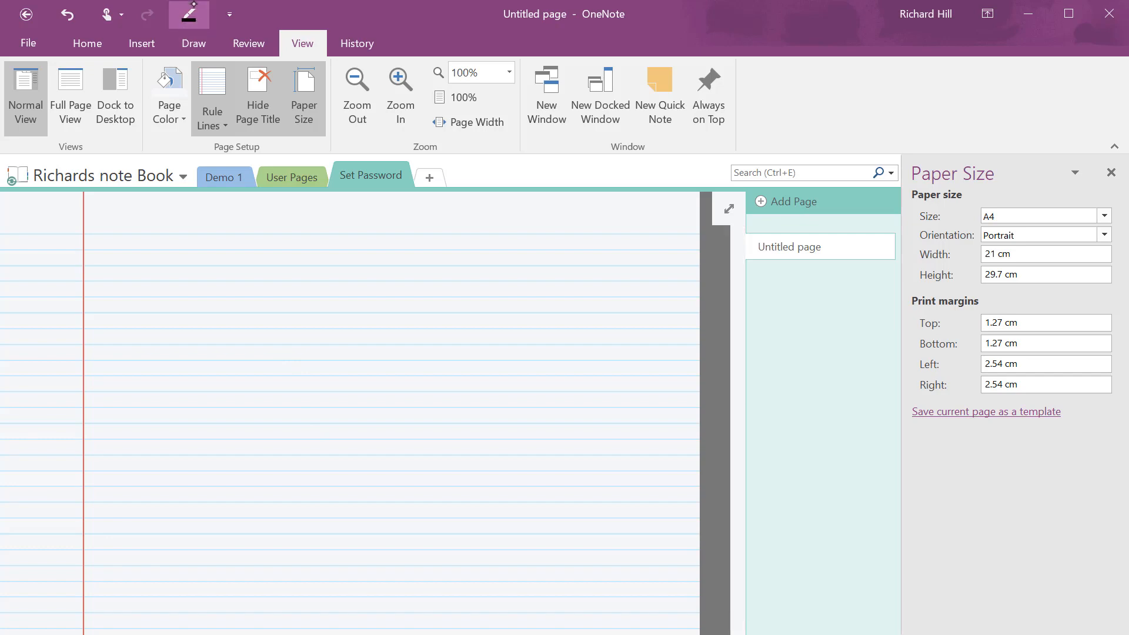
Ink the words 'Richard was right last time' with the pen, then return to the View options
mouse_move(135, 280)
left_mouse_down()
mouse_move(134, 259)
mouse_move(144, 284)
left_mouse_up()
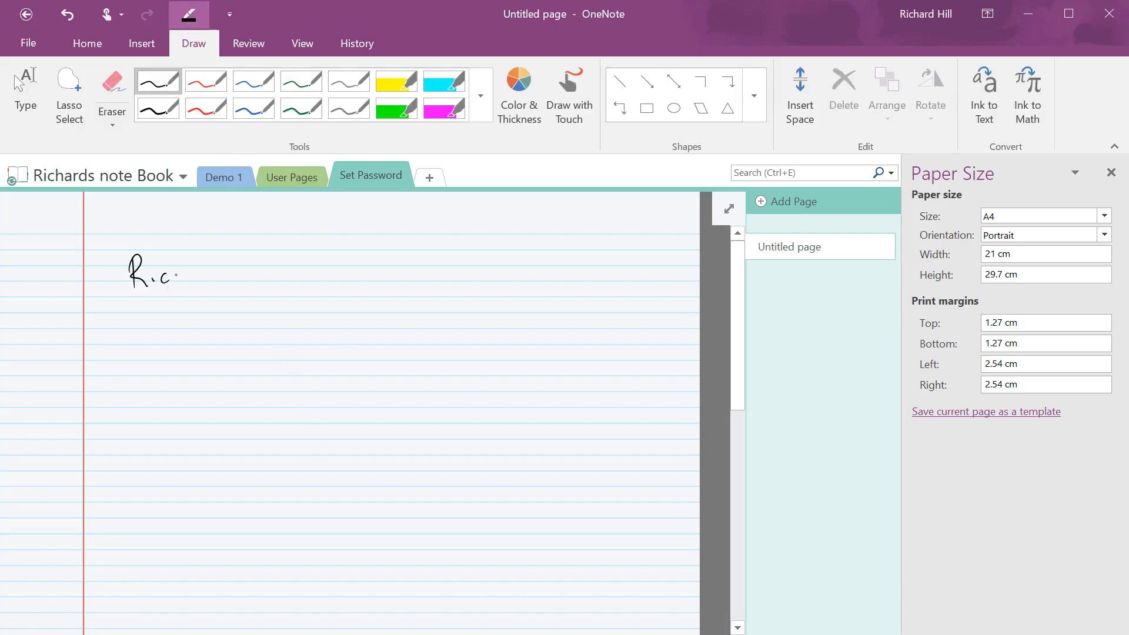
left_click_drag(219, 275, 231, 285)
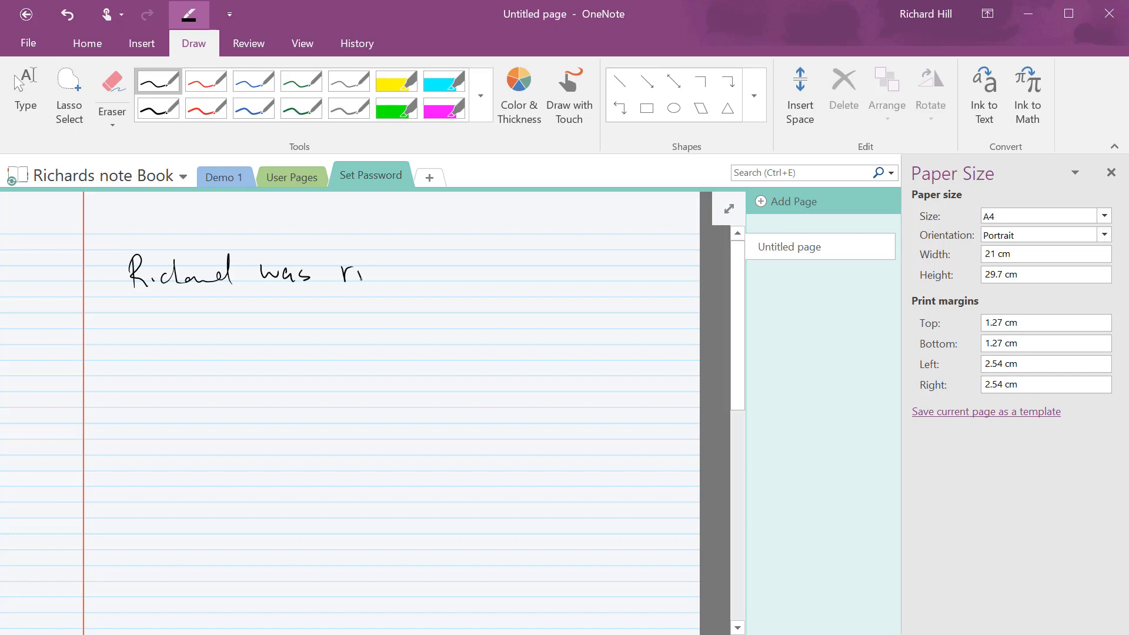
mouse_move(383, 271)
left_mouse_down()
mouse_move(387, 288)
mouse_move(414, 259)
left_mouse_up()
left_click(420, 270)
left_click_drag(488, 266, 492, 276)
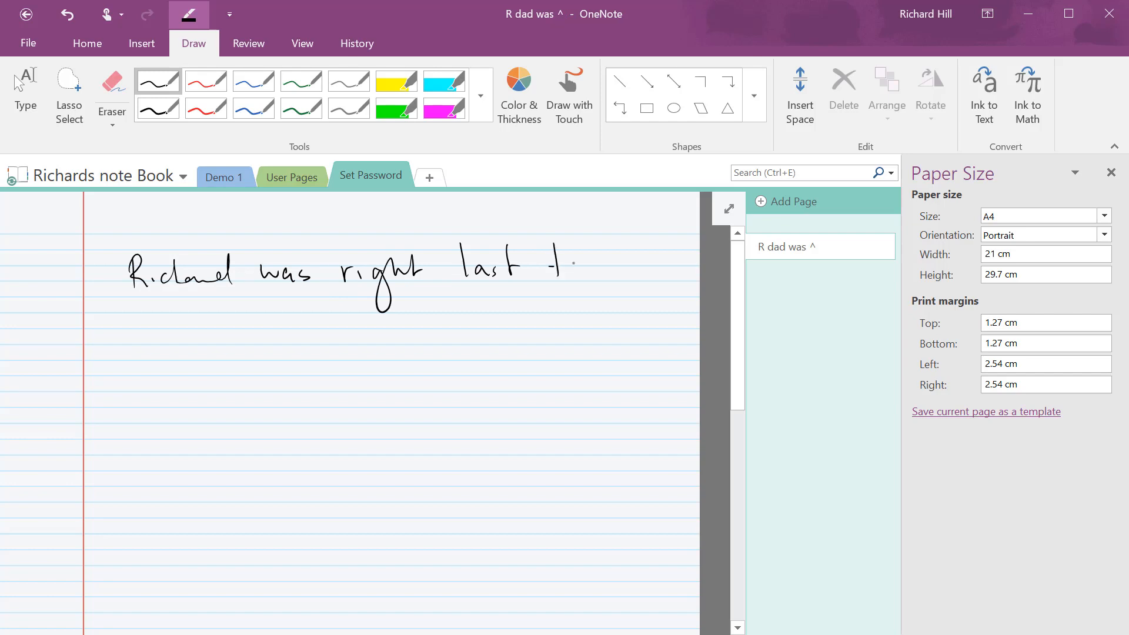
left_click_drag(573, 269, 610, 276)
left_click(302, 43)
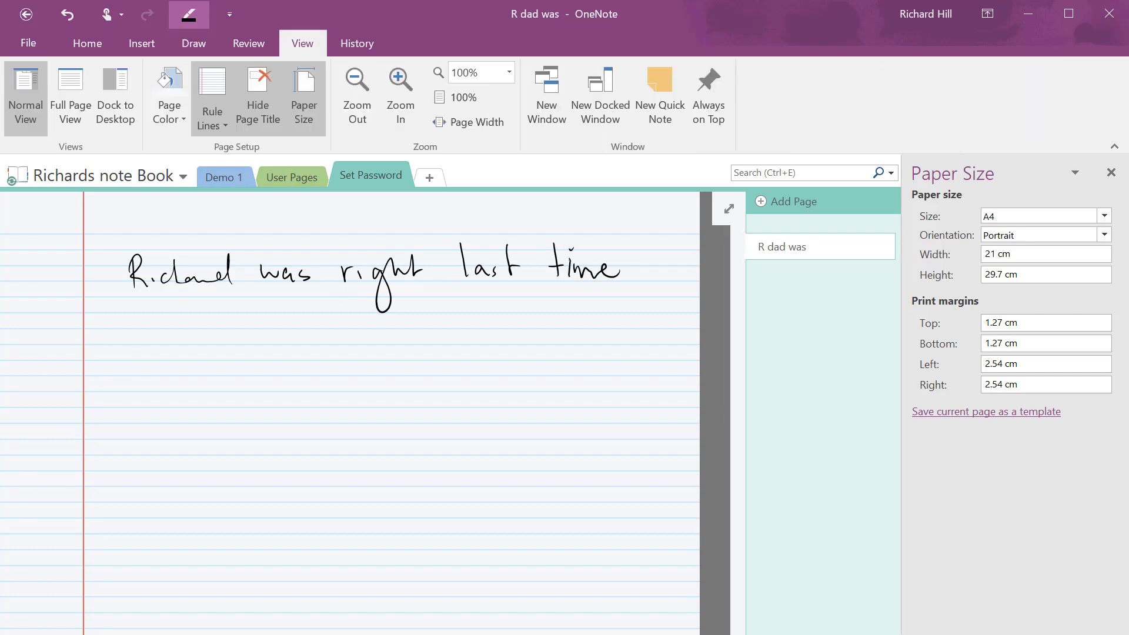
Zoom in, zoom out to 80%, try the 125% and 50% presets, then fit to page width
left_click(401, 94)
left_click(406, 83)
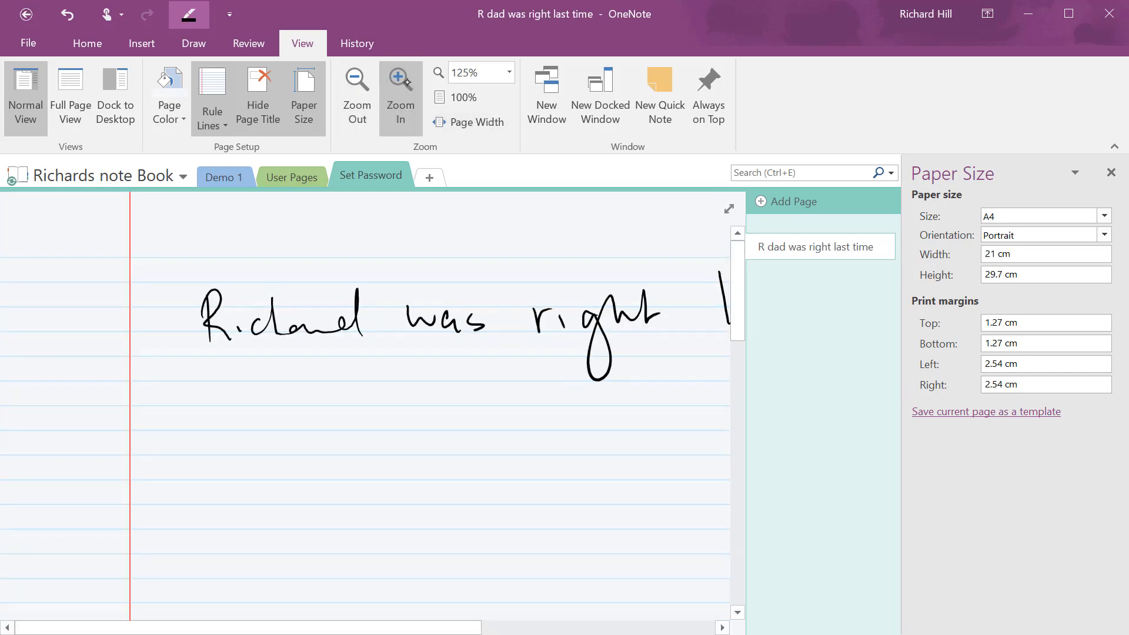
left_click(350, 107)
left_click(351, 107)
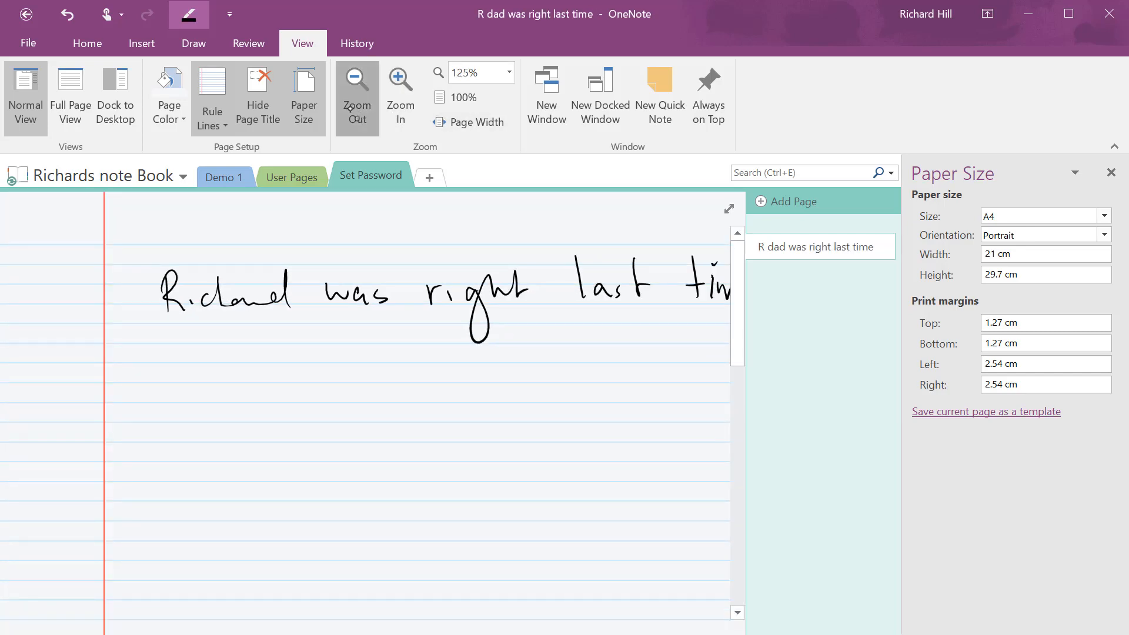
left_click(350, 108)
left_click(350, 107)
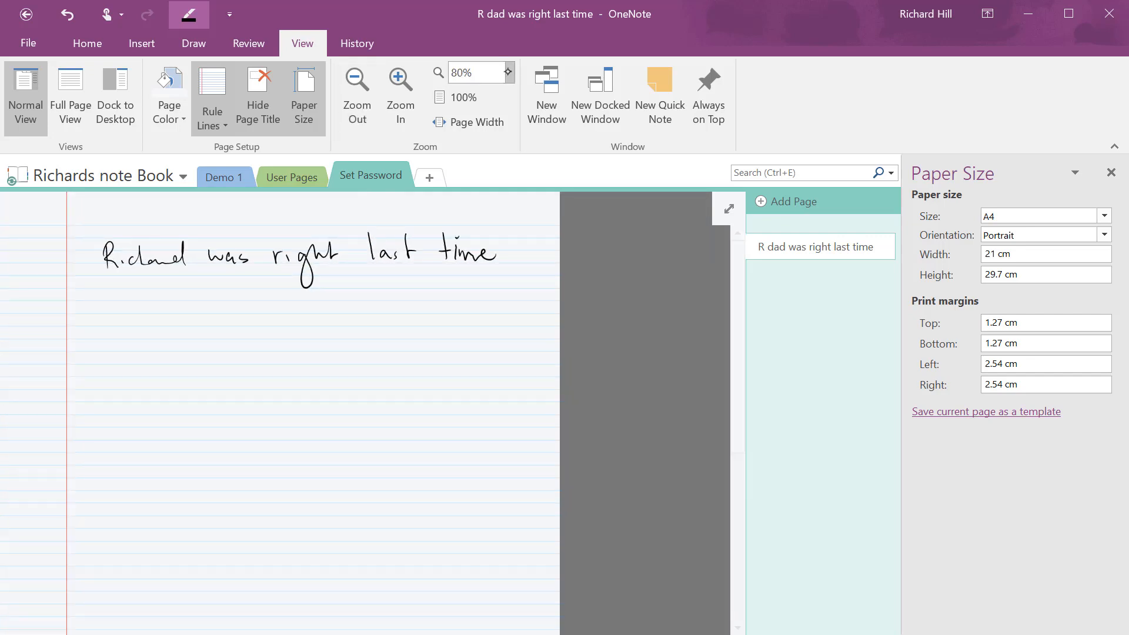
left_click(508, 72)
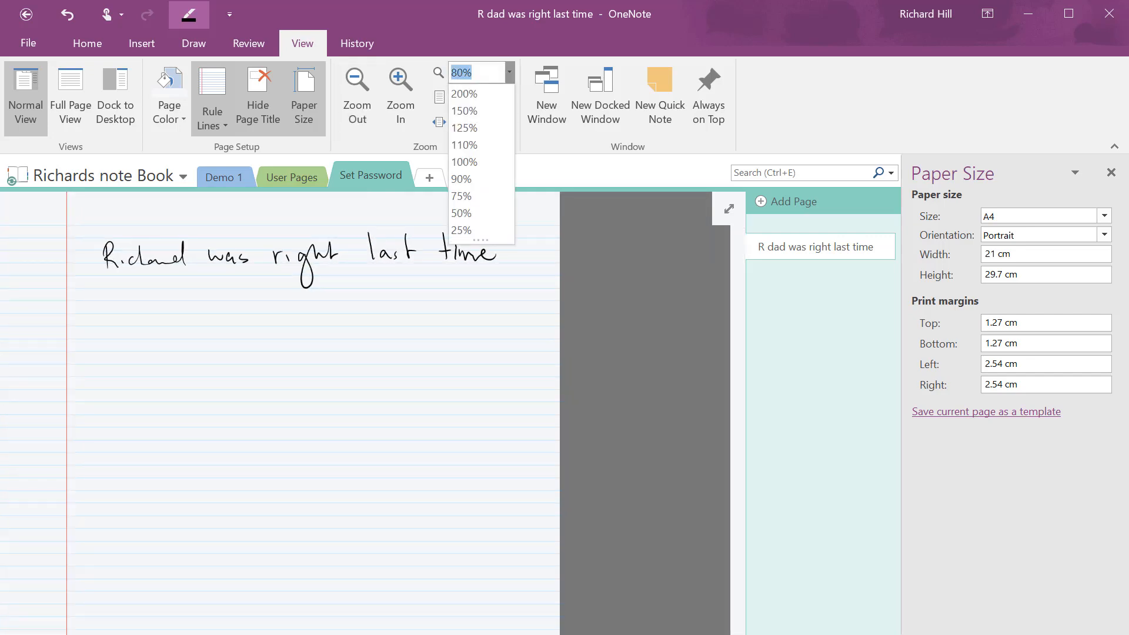
left_click(480, 127)
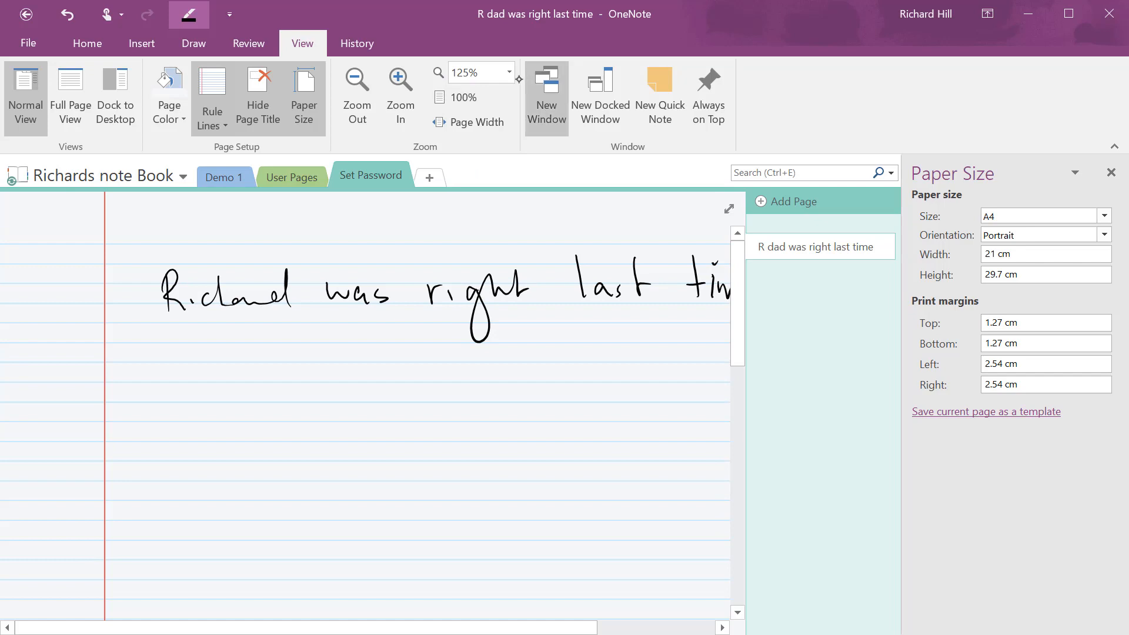
left_click(510, 76)
left_click(468, 161)
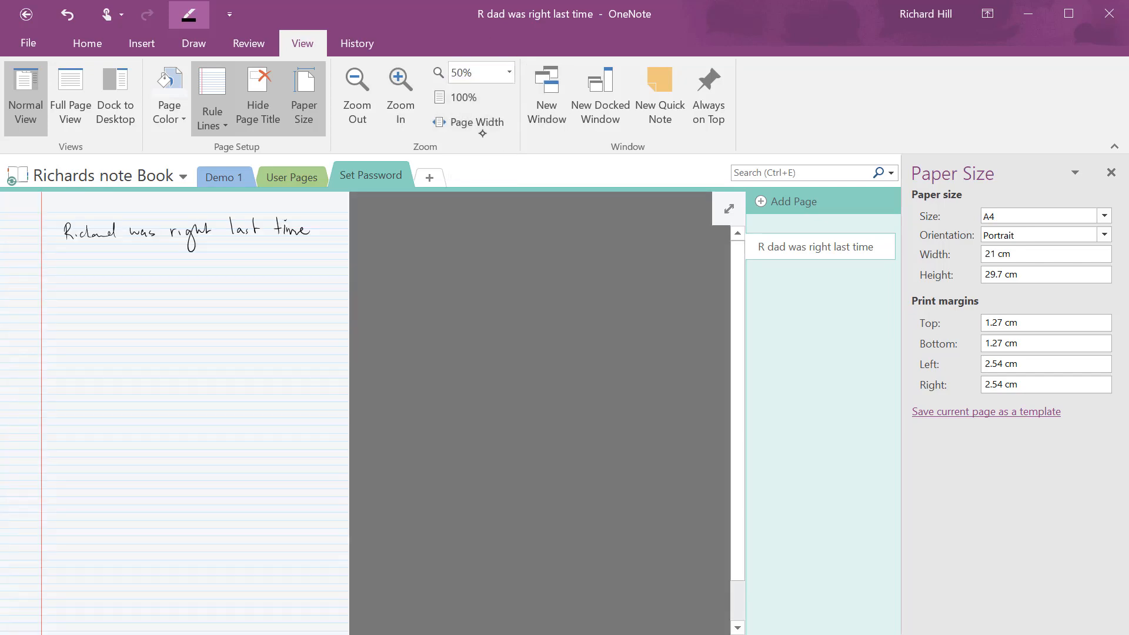
left_click(469, 122)
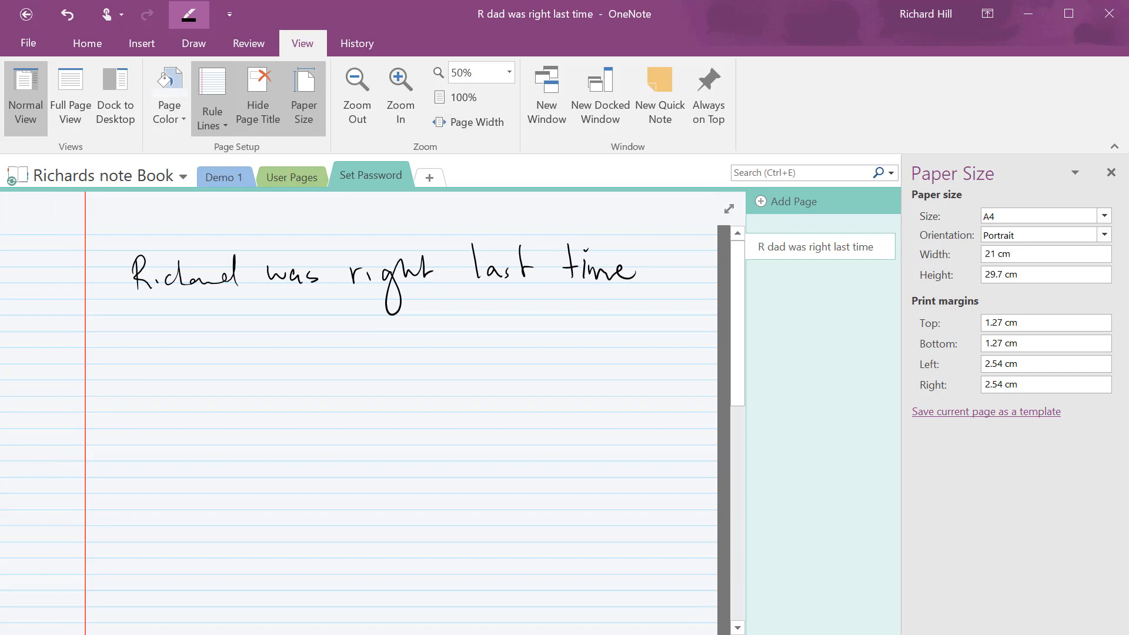
Draw right- and left-pointing ink arrows, close the Paper Size pane, and fit the page width
left_click_drag(633, 379, 702, 379)
left_click_drag(684, 364, 705, 375)
mouse_move(116, 377)
left_mouse_down()
mouse_move(25, 397)
mouse_move(31, 411)
left_mouse_up()
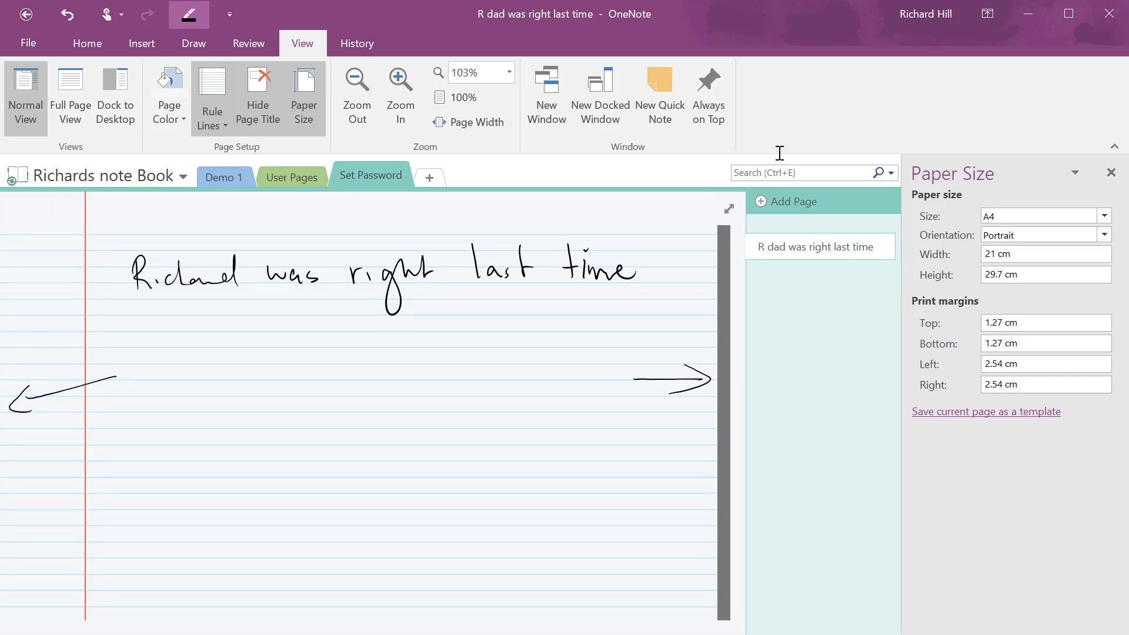
left_click(1111, 173)
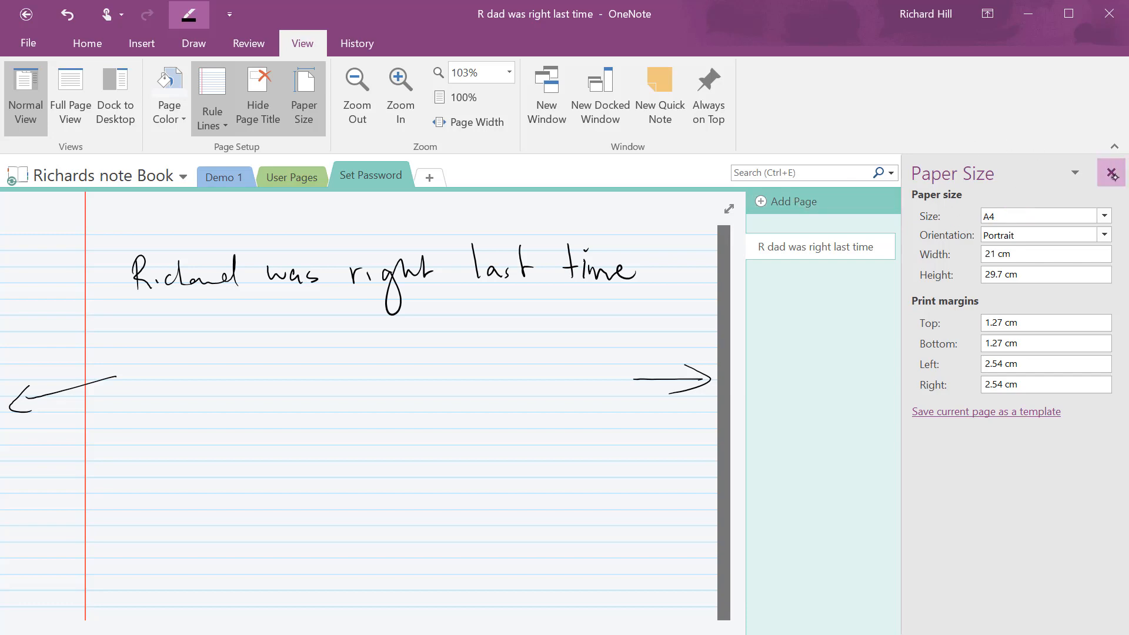
left_click(486, 123)
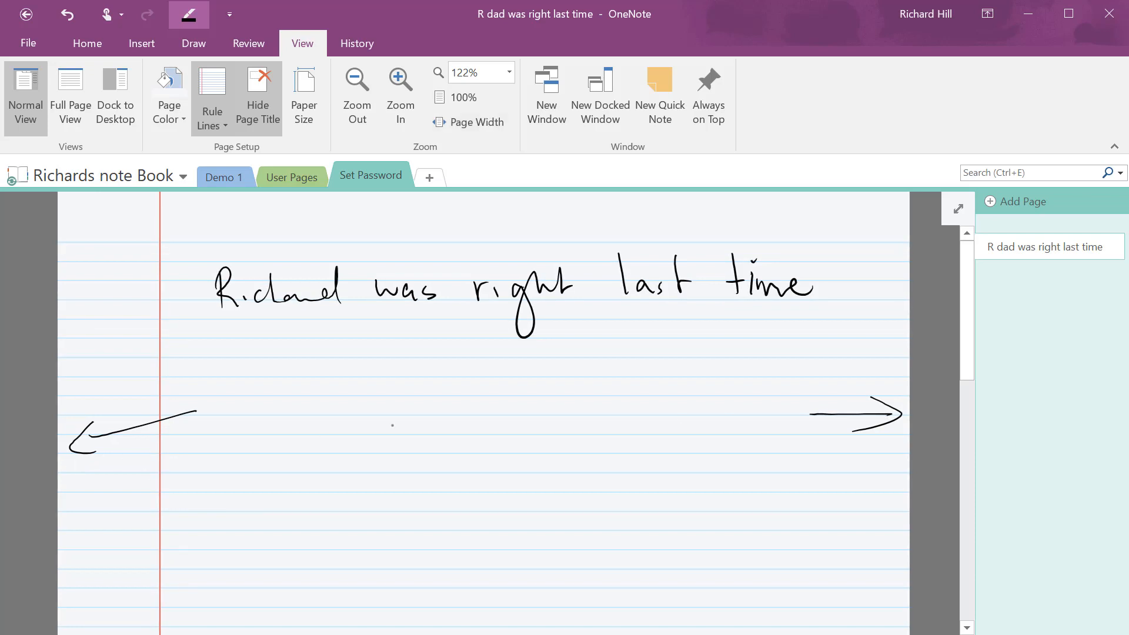
Handwrite 'Fills Screen' between the arrows and double-underline 'Screen'
mouse_move(353, 382)
left_mouse_down()
mouse_move(299, 438)
mouse_move(314, 470)
left_mouse_up()
left_click_drag(294, 451, 353, 446)
mouse_move(338, 406)
left_mouse_down()
mouse_move(355, 471)
mouse_move(376, 473)
left_mouse_up()
left_click_drag(382, 393, 395, 466)
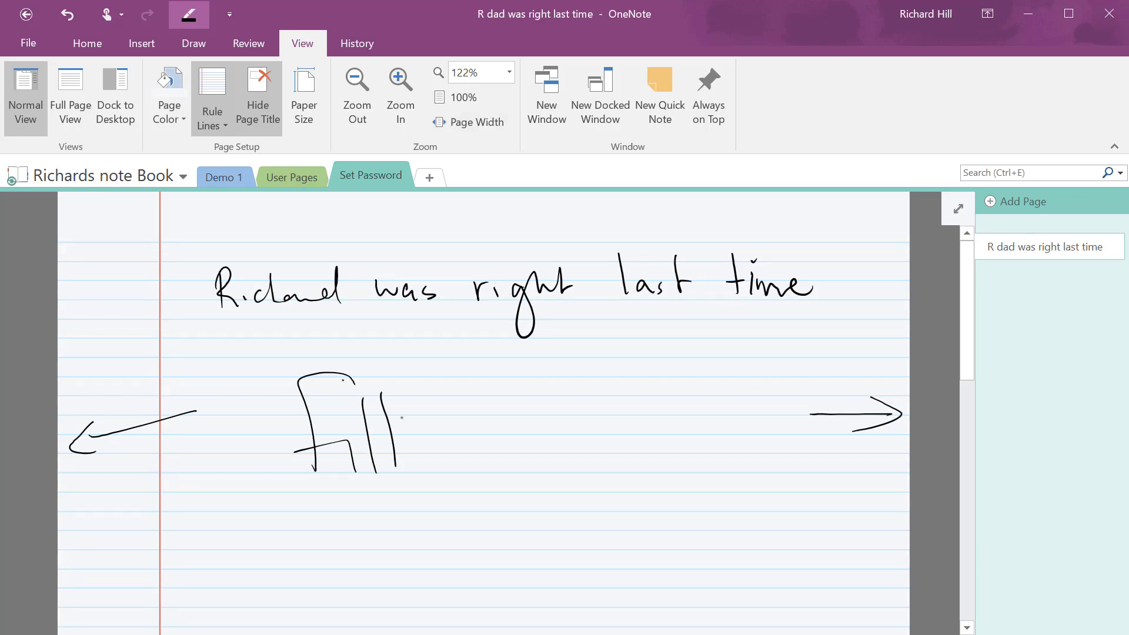
left_click_drag(437, 428, 428, 458)
left_click_drag(406, 497, 379, 553)
mouse_move(446, 509)
left_mouse_down()
mouse_move(428, 518)
mouse_move(453, 542)
left_mouse_up()
mouse_move(461, 509)
left_mouse_down()
mouse_move(465, 540)
mouse_move(535, 520)
mouse_move(599, 529)
left_mouse_up()
left_click_drag(407, 586, 659, 556)
left_click_drag(439, 591, 693, 558)
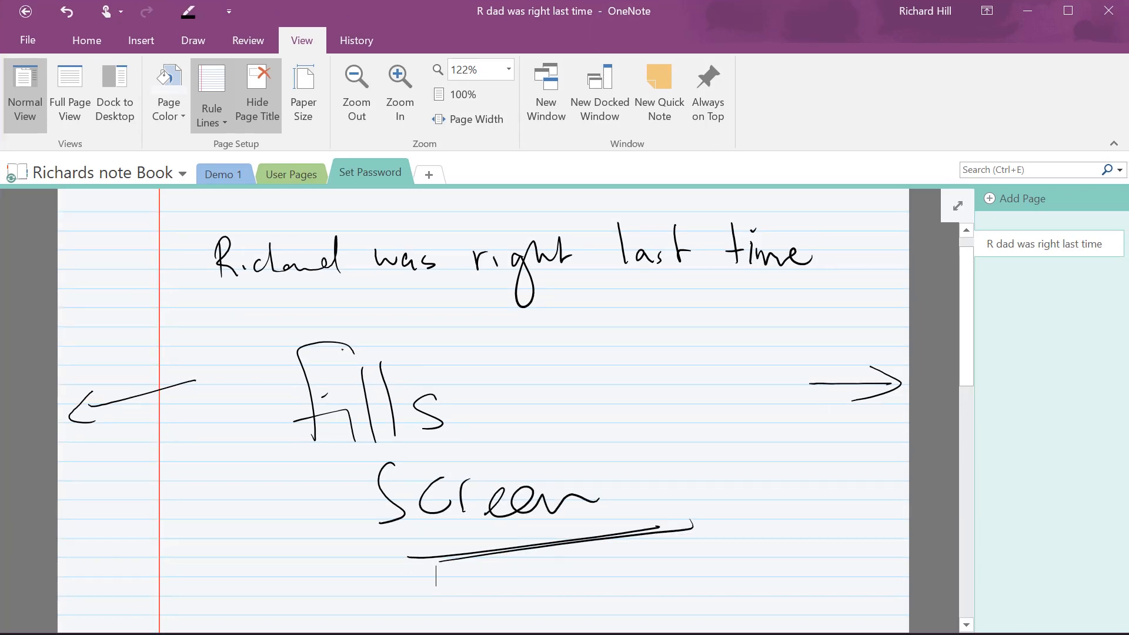
Open the page in a New Window, close that window, then open a New Docked Window
right_click(583, 49)
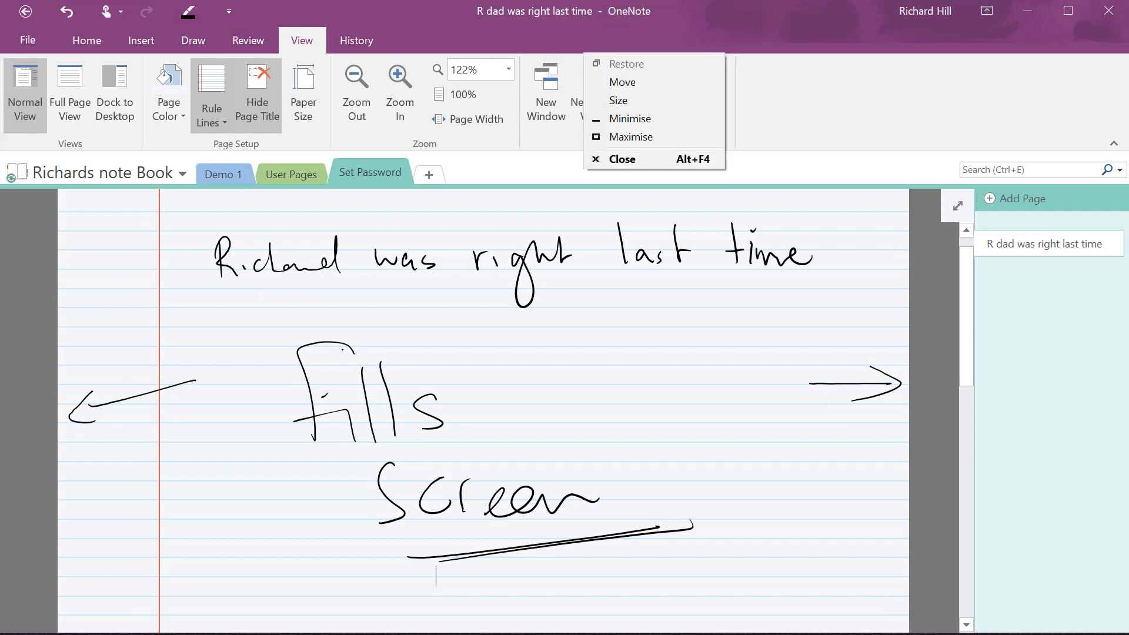
left_click(805, 106)
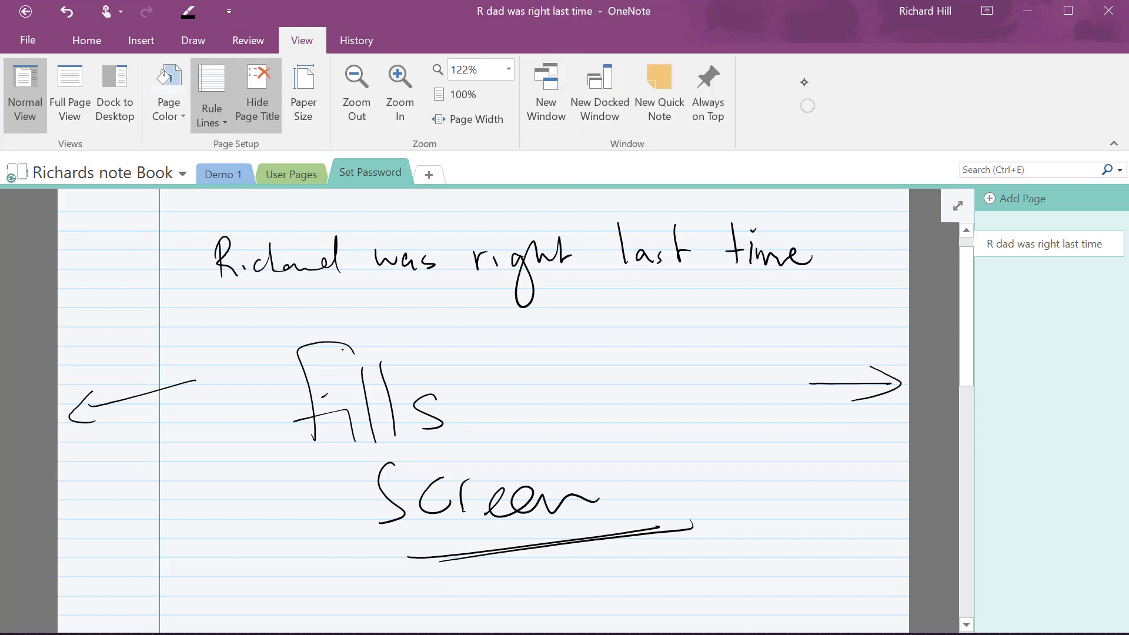
left_click(547, 108)
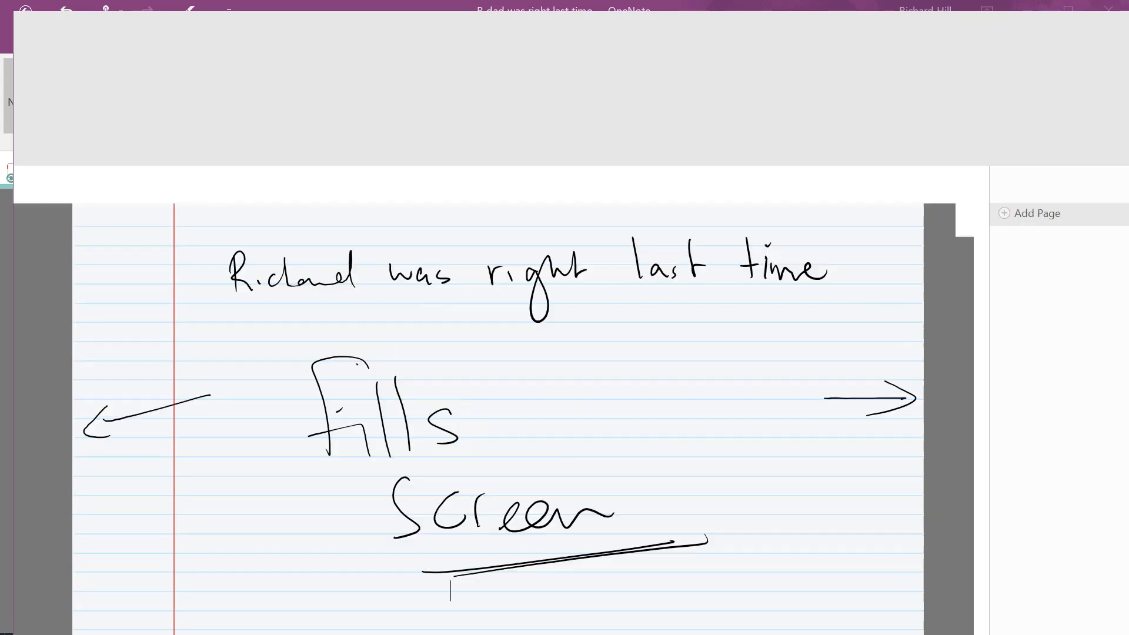
left_click(1122, 33)
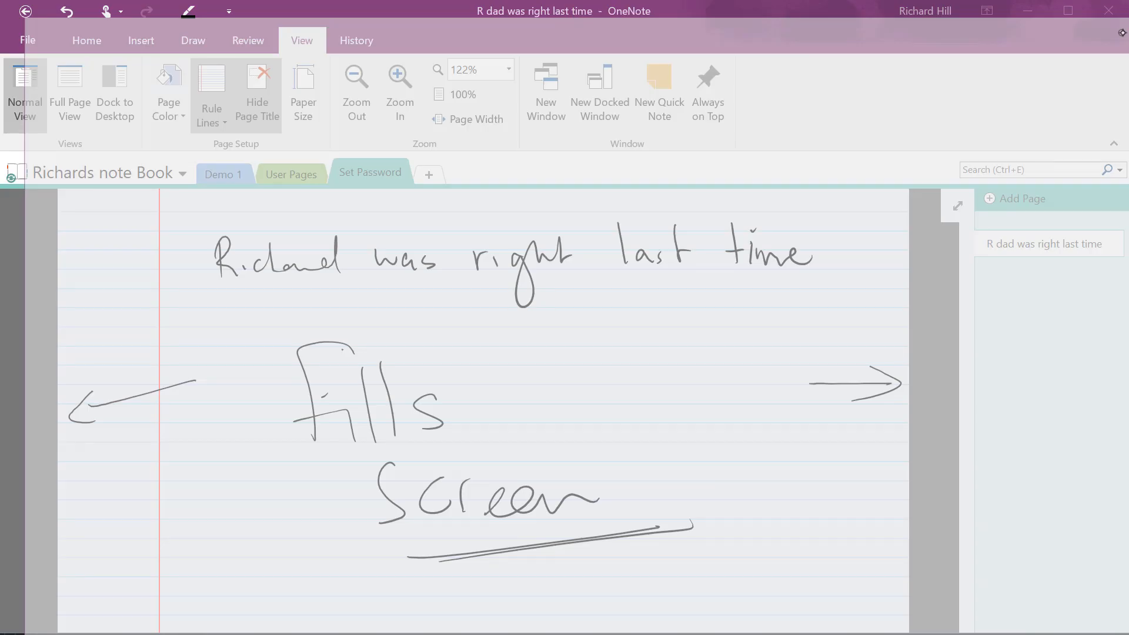
left_click(606, 117)
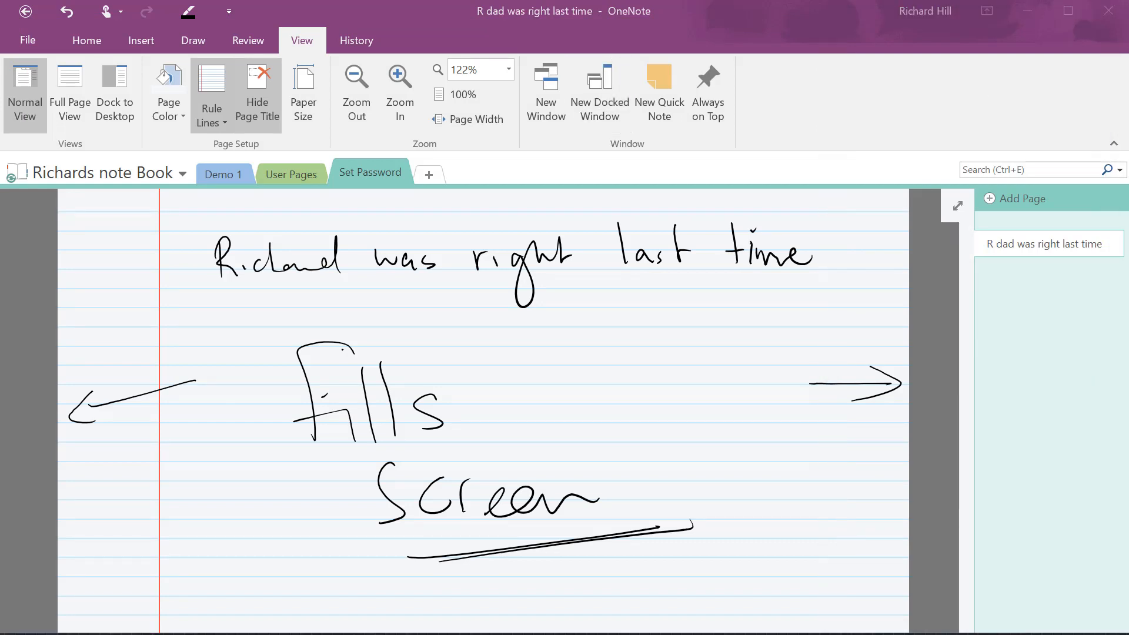
Open a new quick note, move it aside, and handwrite 'look this is' in it
left_click(663, 102)
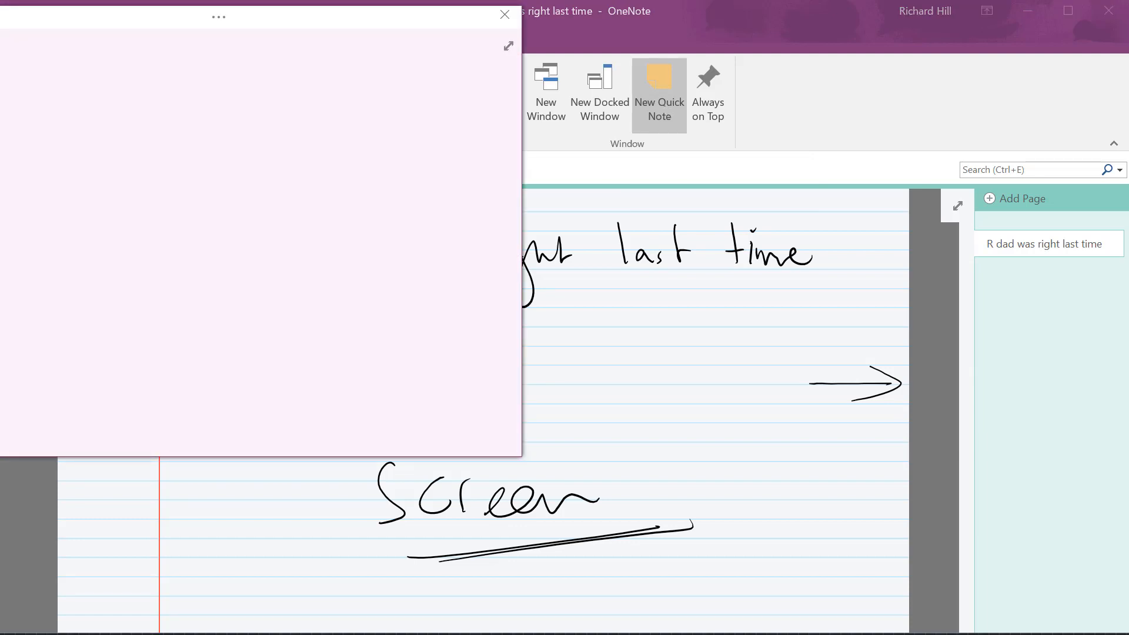
left_click_drag(346, 21, 488, 36)
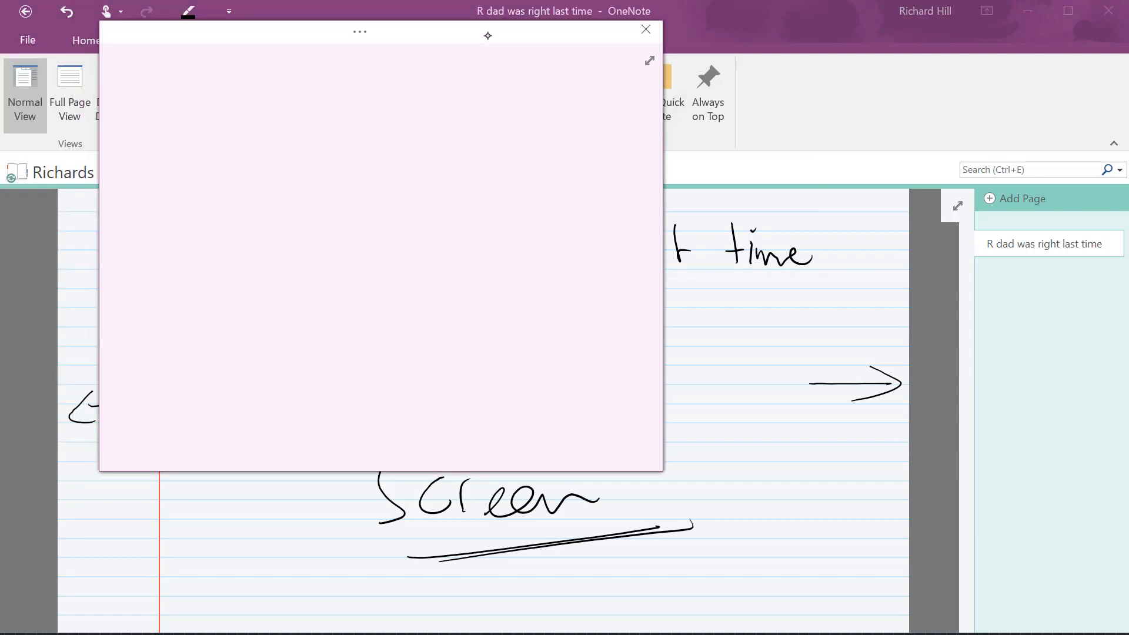
mouse_move(157, 96)
left_mouse_down()
mouse_move(170, 149)
mouse_move(217, 128)
left_mouse_up()
left_click_drag(333, 114, 376, 101)
left_click_drag(356, 100, 373, 145)
mouse_move(377, 98)
left_mouse_down()
mouse_move(388, 136)
mouse_move(405, 142)
left_mouse_up()
left_click_drag(413, 122, 424, 139)
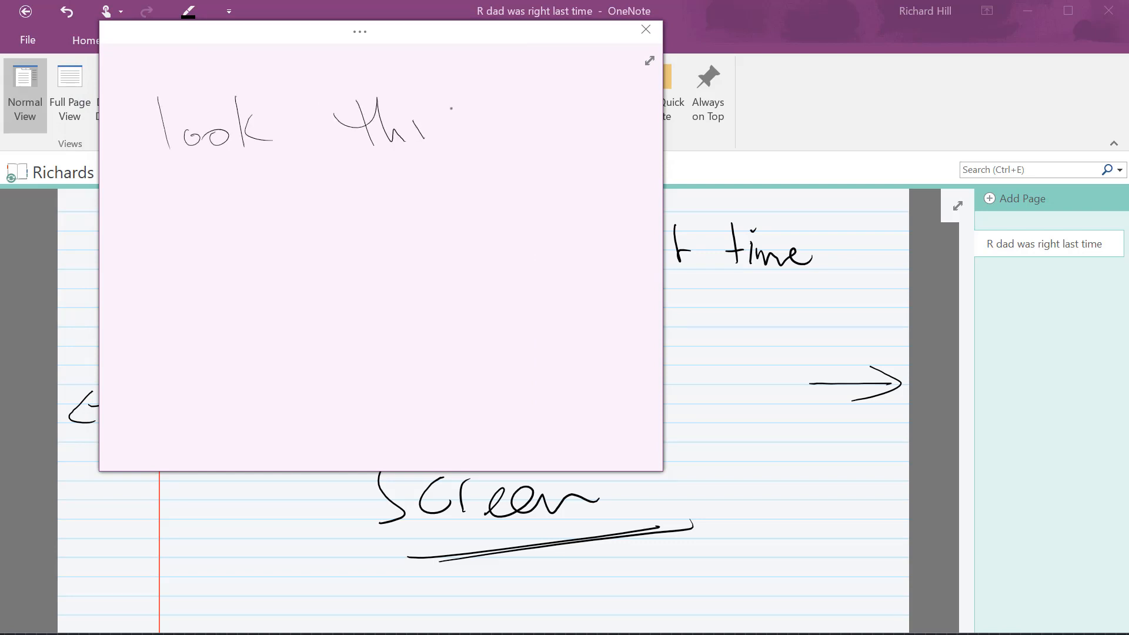
Handwrite 'like a Stickie' on the following lines of the quick note
left_click_drag(143, 202, 158, 258)
left_click_drag(177, 251, 179, 257)
mouse_move(185, 199)
left_mouse_down()
mouse_move(202, 243)
mouse_move(272, 247)
left_mouse_up()
left_click_drag(363, 220, 374, 256)
mouse_move(174, 302)
left_mouse_down()
mouse_move(160, 323)
mouse_move(178, 370)
left_mouse_up()
mouse_move(200, 301)
left_mouse_down()
mouse_move(215, 357)
mouse_move(241, 356)
left_mouse_up()
left_click_drag(281, 314, 306, 360)
mouse_move(320, 329)
left_mouse_down()
mouse_move(328, 356)
mouse_move(350, 356)
left_mouse_up()
mouse_move(374, 352)
left_mouse_down()
mouse_move(470, 352)
mouse_move(482, 303)
left_mouse_up()
Finish with 'Note', underline 'Stickie Note', and close the quick note
left_click_drag(489, 347, 511, 353)
left_click_drag(529, 297, 536, 358)
mouse_move(511, 339)
left_mouse_down()
mouse_move(541, 332)
mouse_move(602, 353)
left_mouse_up()
left_click_drag(204, 394, 589, 385)
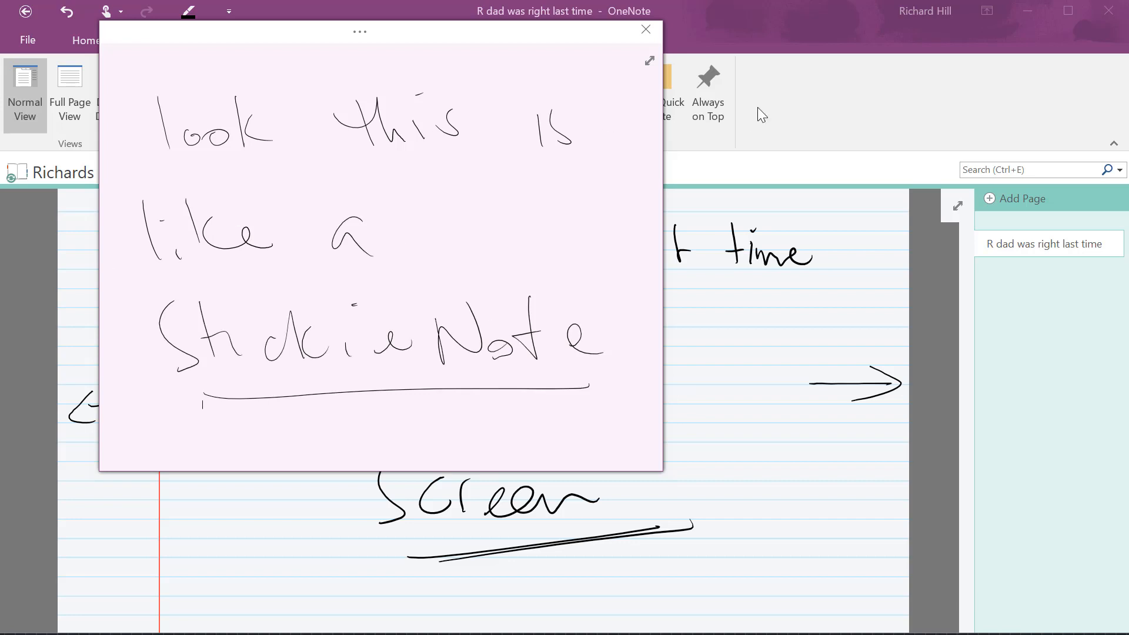
left_click(645, 31)
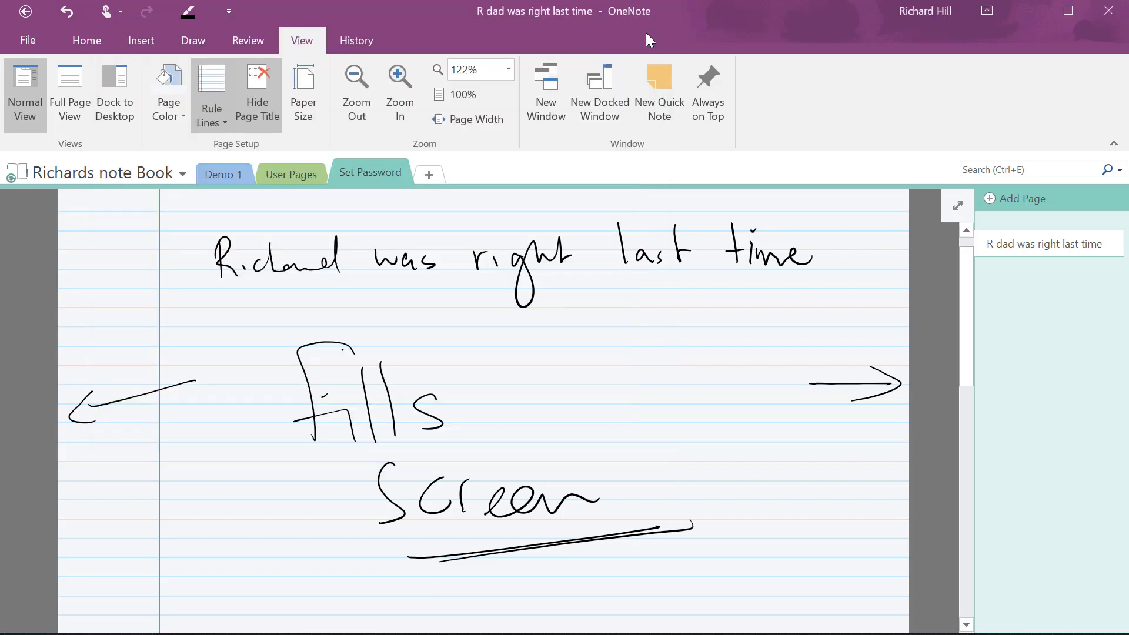
Turn on Always on Top and handwrite 'Always on top keeps the' below 'Screen'
left_click(724, 128)
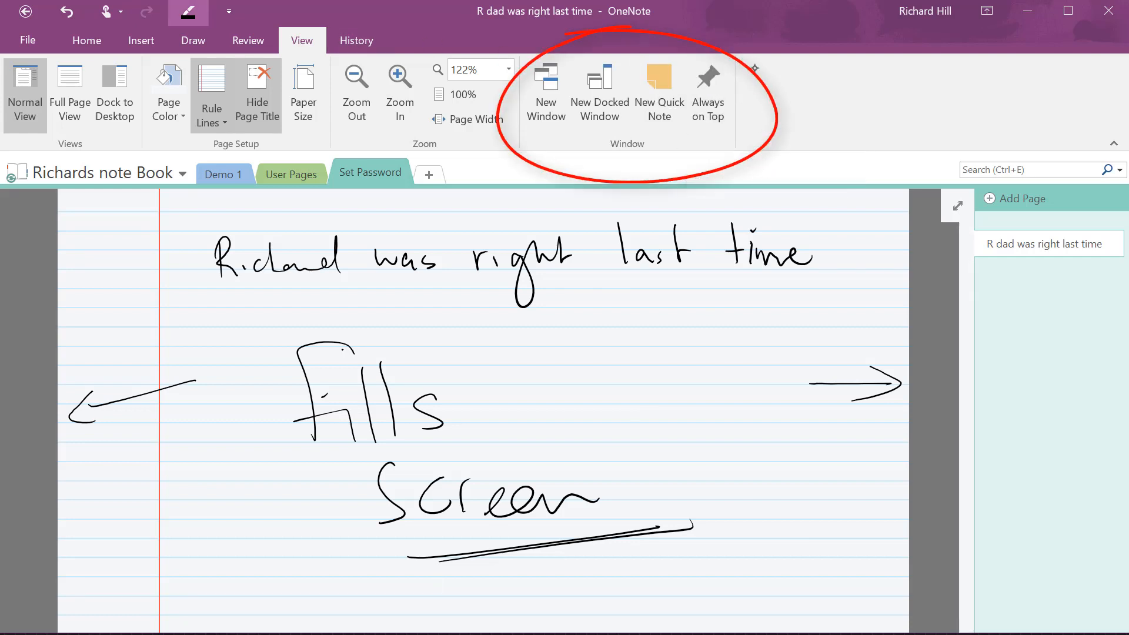
scroll(688, 357, "down", 4)
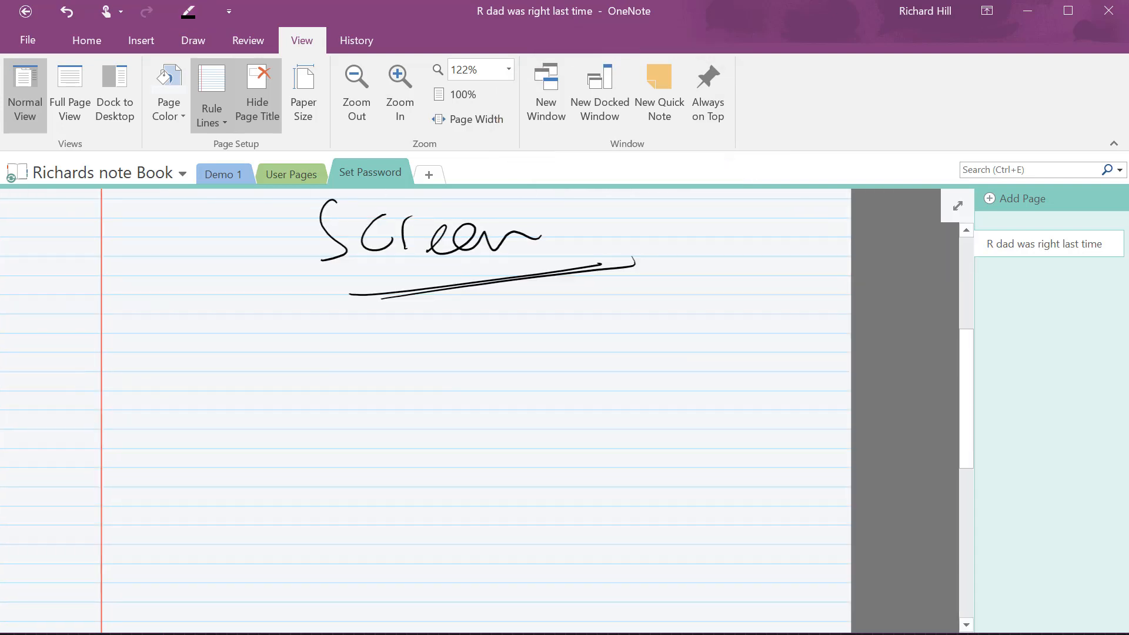
left_click_drag(139, 420, 191, 415)
left_click_drag(196, 402, 242, 413)
mouse_move(246, 404)
left_mouse_down()
mouse_move(285, 392)
mouse_move(274, 406)
left_mouse_up()
left_click_drag(322, 411, 364, 407)
mouse_move(411, 373)
left_mouse_down()
mouse_move(435, 401)
mouse_move(474, 405)
left_mouse_up()
mouse_move(563, 353)
left_mouse_down()
mouse_move(560, 418)
mouse_move(628, 449)
left_mouse_up()
left_click_drag(658, 385, 649, 414)
mouse_move(726, 364)
left_mouse_down()
mouse_move(713, 401)
mouse_move(770, 409)
left_mouse_up()
left_click_drag(776, 395, 786, 406)
Continue the ink with 'page on top of your screens' and add a check mark
left_click_drag(269, 481, 286, 485)
left_click_drag(355, 464, 371, 465)
left_click_drag(379, 464, 408, 479)
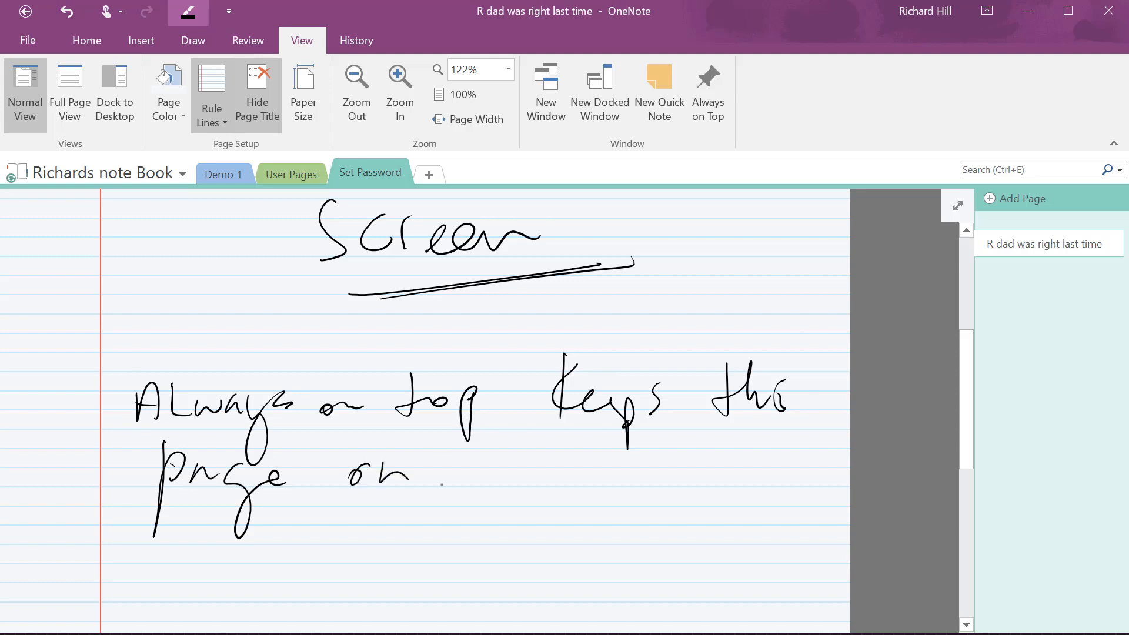
left_click_drag(447, 438, 482, 474)
left_click_drag(502, 475, 501, 494)
left_click_drag(550, 468, 715, 481)
left_click_drag(723, 488, 747, 467)
left_click_drag(309, 531, 300, 569)
left_click_drag(342, 553, 344, 570)
mouse_move(347, 567)
left_mouse_down()
mouse_move(421, 564)
mouse_move(479, 595)
left_mouse_up()
left_click_drag(536, 564, 591, 542)
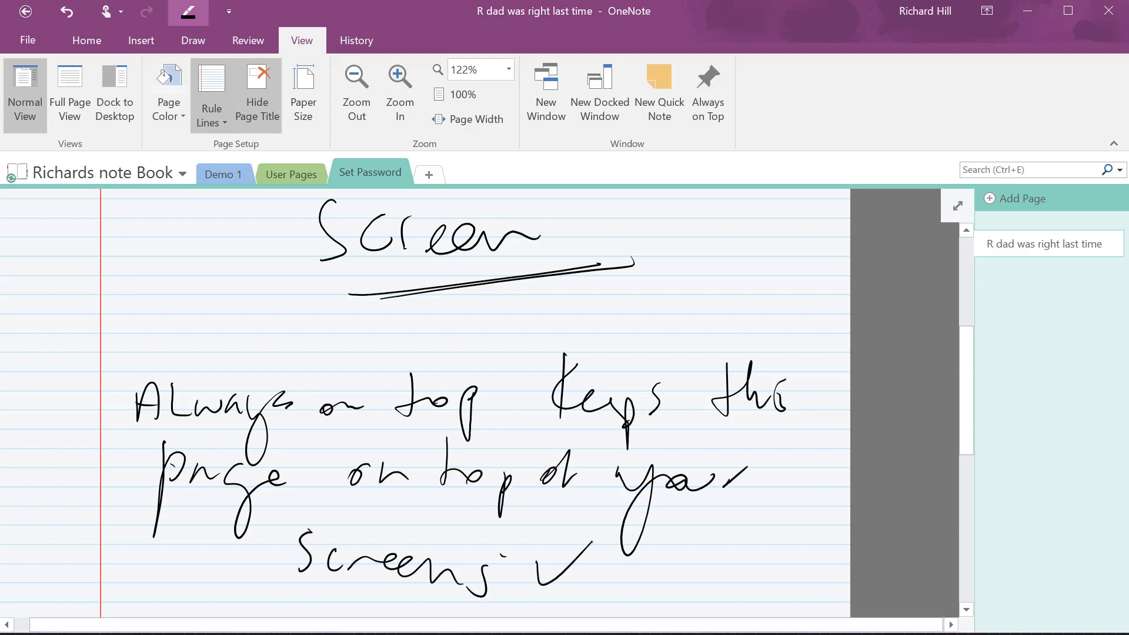
Show the History tab and handwrite 'History:' below the tick
left_click(348, 43)
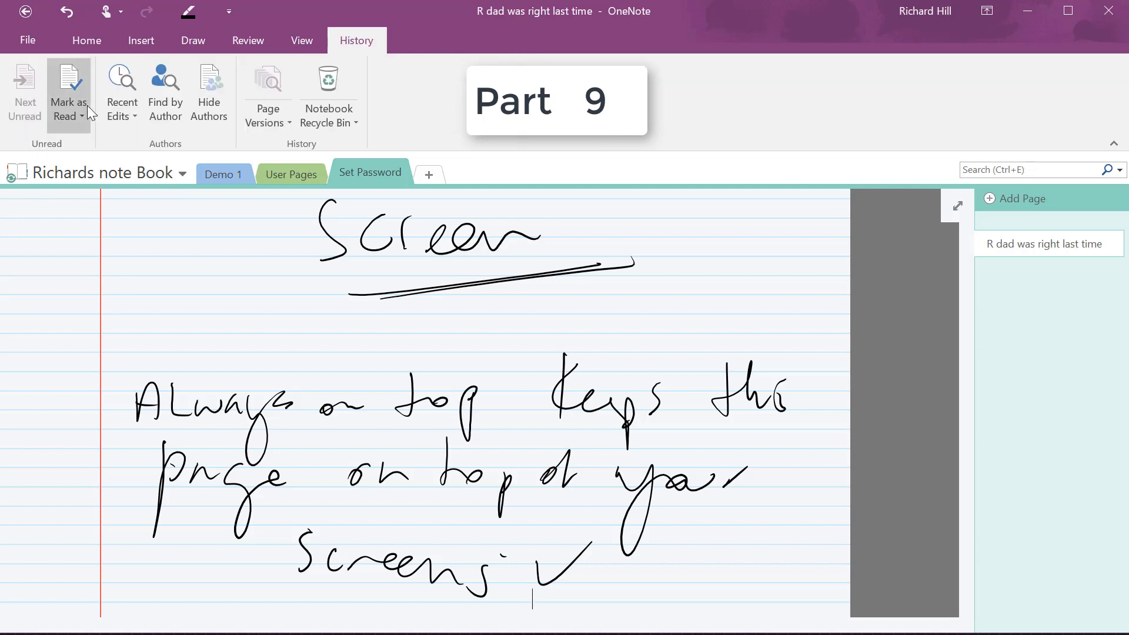
scroll(425, 403, "down", 5)
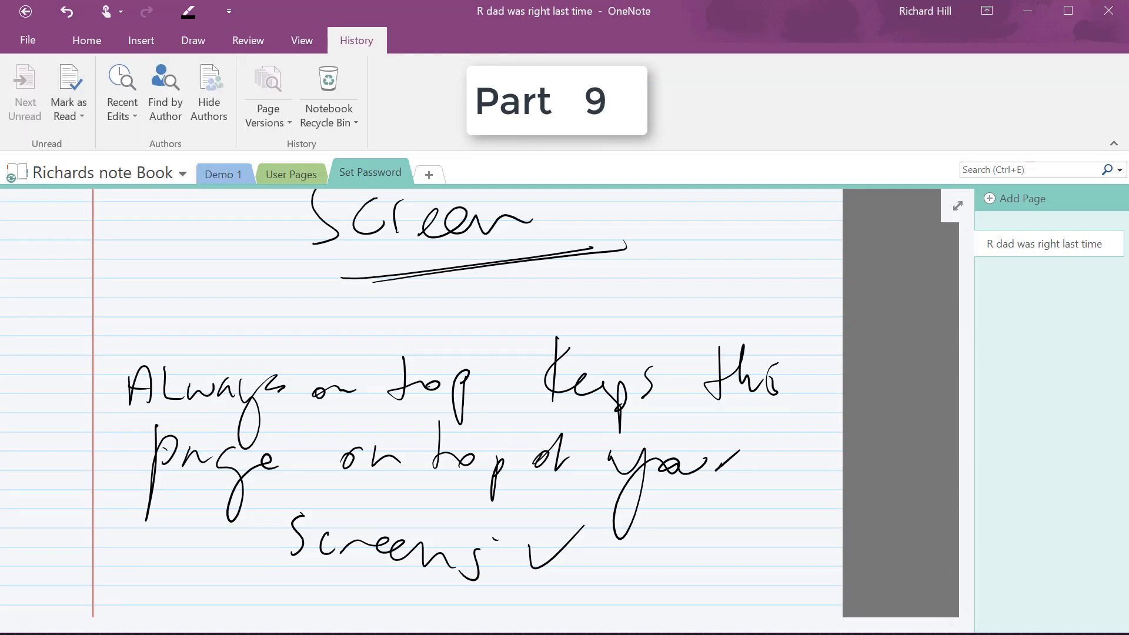
left_click_drag(145, 334, 143, 388)
left_click_drag(164, 332, 161, 388)
mouse_move(141, 370)
left_mouse_down()
mouse_move(259, 359)
mouse_move(285, 426)
mouse_move(257, 418)
left_mouse_up()
left_click(325, 363)
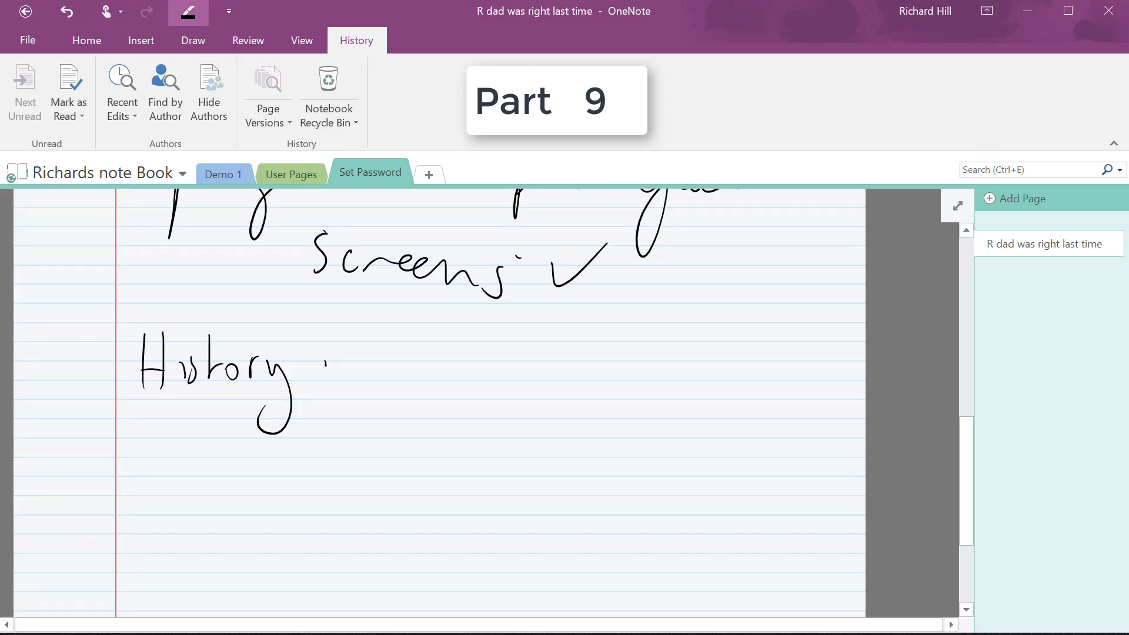
Handwrite 'Mark as Read on documents' beneath it and show the Recent Edits time ranges
mouse_move(158, 490)
left_mouse_down()
mouse_move(181, 467)
mouse_move(279, 482)
left_mouse_up()
left_click_drag(362, 469, 374, 484)
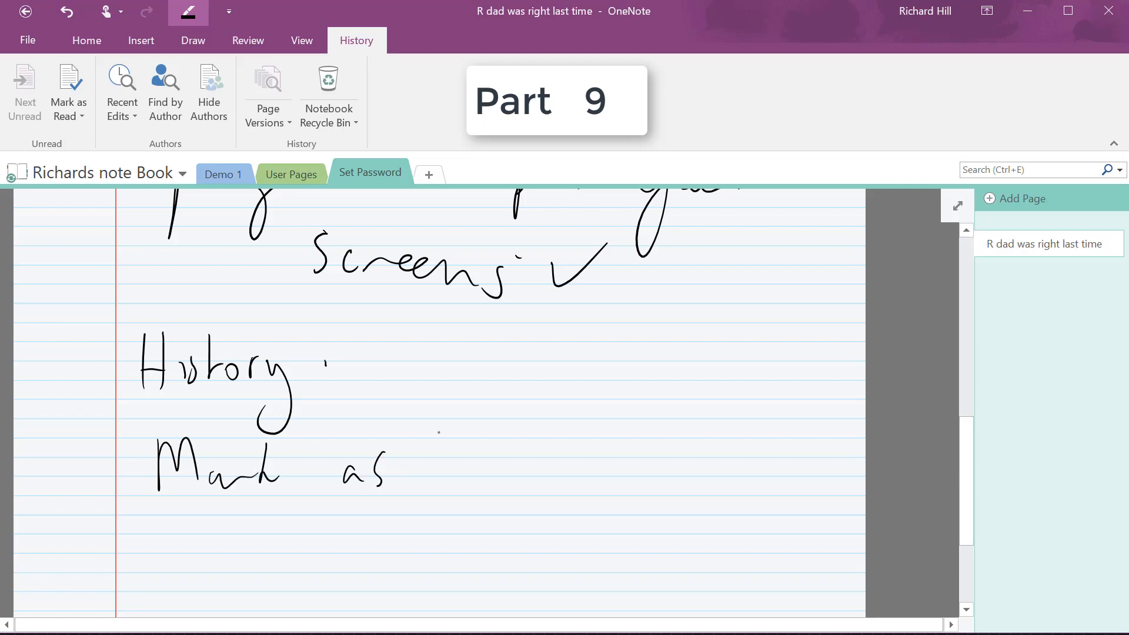
mouse_move(446, 429)
left_mouse_down()
mouse_move(464, 470)
mouse_move(547, 486)
mouse_move(802, 482)
mouse_move(840, 464)
mouse_move(857, 487)
left_mouse_up()
left_click_drag(854, 457, 863, 444)
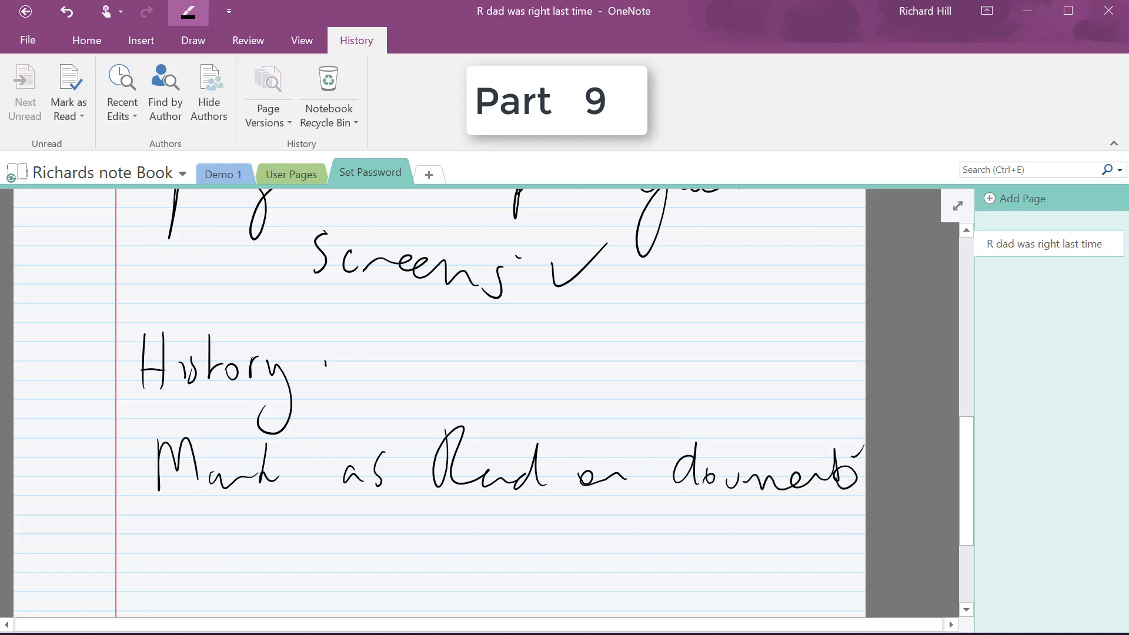
scroll(440, 403, "down", 2)
left_click(122, 108)
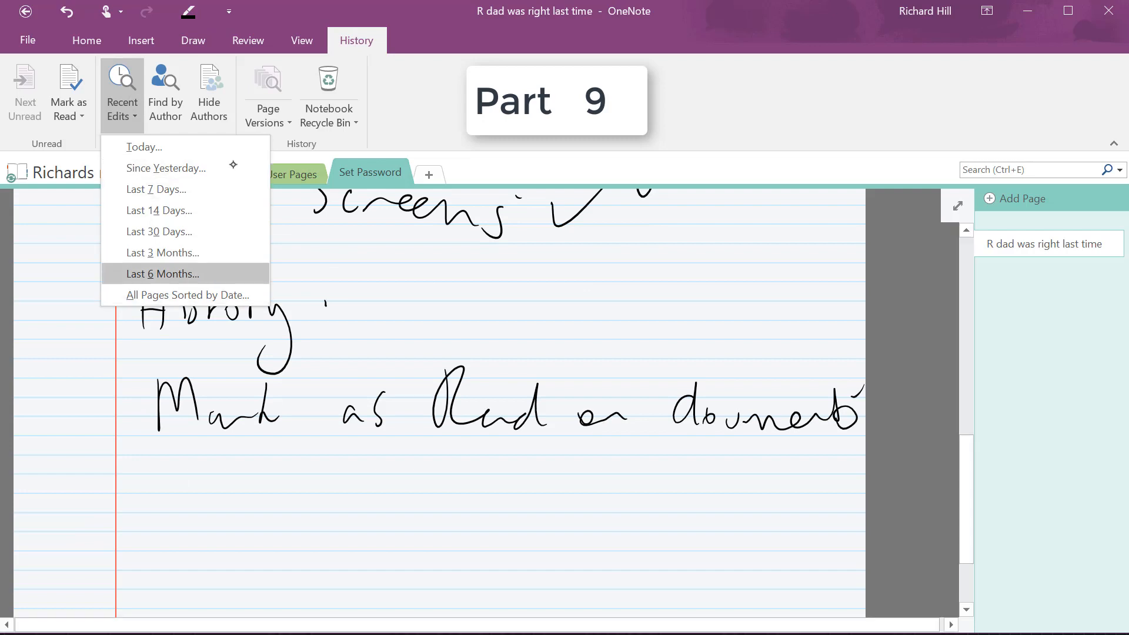
Show changes sorted by author, then ink 'Contributions by others are tracked' with an arrow toward the pane
left_click(170, 107)
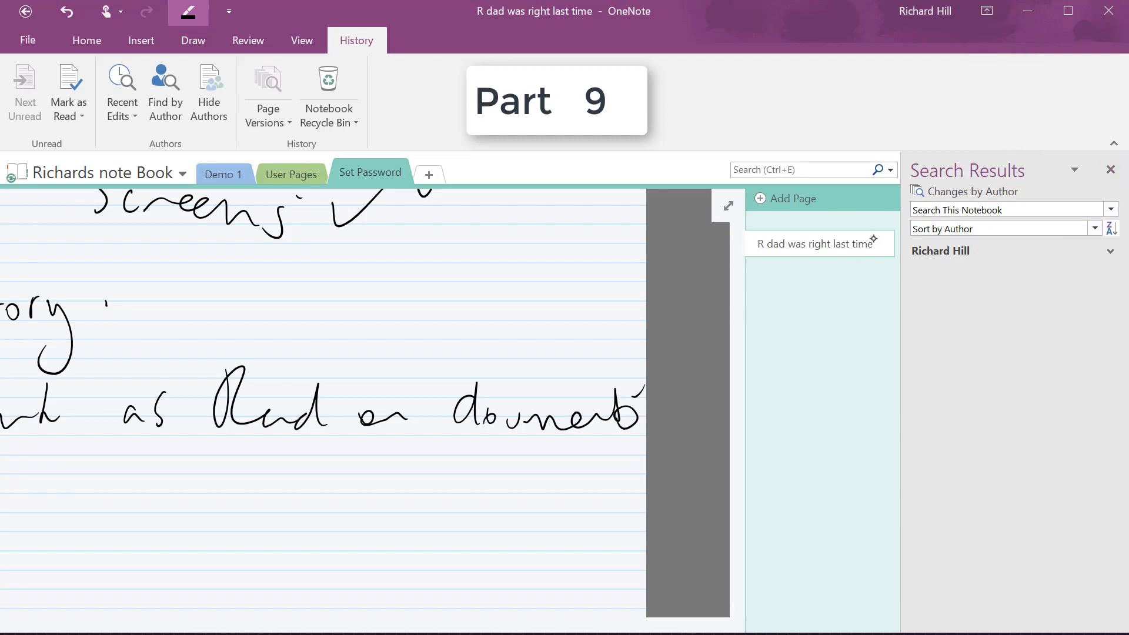
left_click(1094, 229)
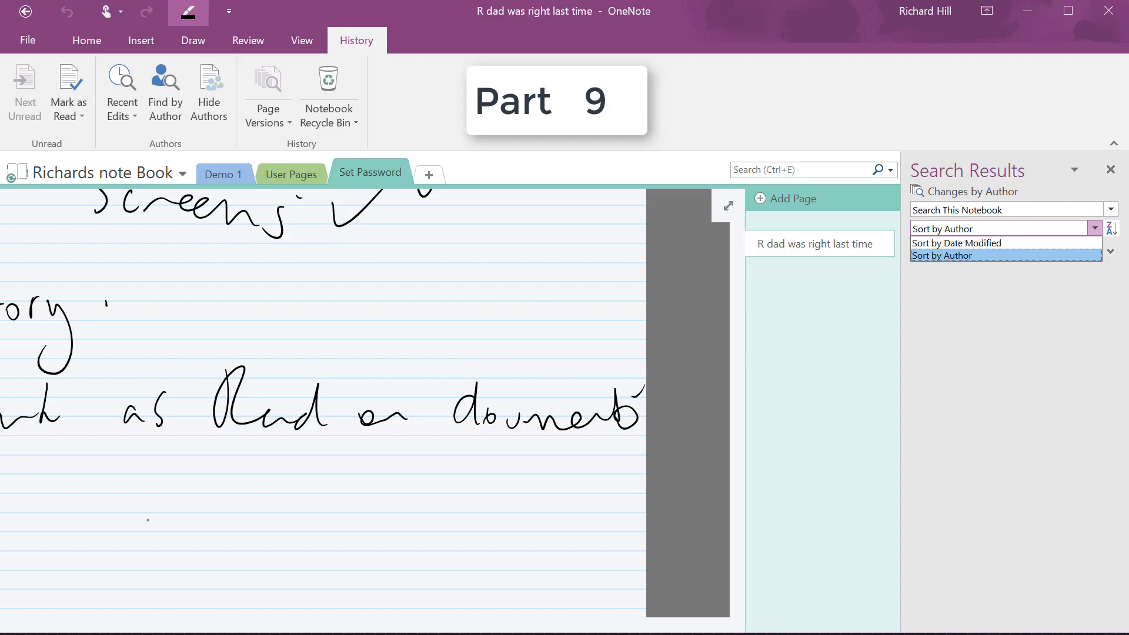
mouse_move(150, 491)
left_mouse_down()
mouse_move(135, 506)
mouse_move(176, 520)
mouse_move(211, 505)
mouse_move(235, 520)
left_mouse_up()
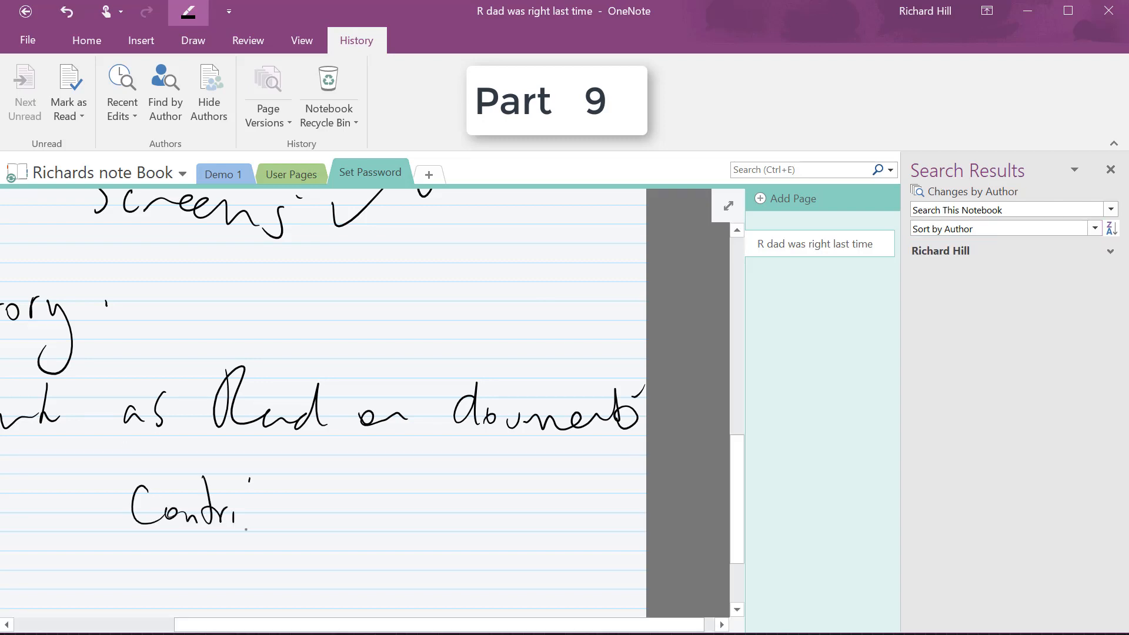
mouse_move(242, 482)
left_mouse_down()
mouse_move(273, 510)
mouse_move(292, 490)
mouse_move(294, 535)
mouse_move(356, 521)
mouse_move(405, 529)
mouse_move(446, 511)
mouse_move(501, 515)
mouse_move(529, 532)
mouse_move(573, 506)
mouse_move(588, 517)
left_mouse_up()
mouse_move(150, 558)
left_mouse_down()
mouse_move(141, 579)
mouse_move(172, 571)
mouse_move(265, 600)
mouse_move(293, 582)
mouse_move(355, 591)
mouse_move(457, 575)
mouse_move(730, 383)
mouse_move(933, 219)
left_mouse_up()
left_click_drag(695, 386, 696, 441)
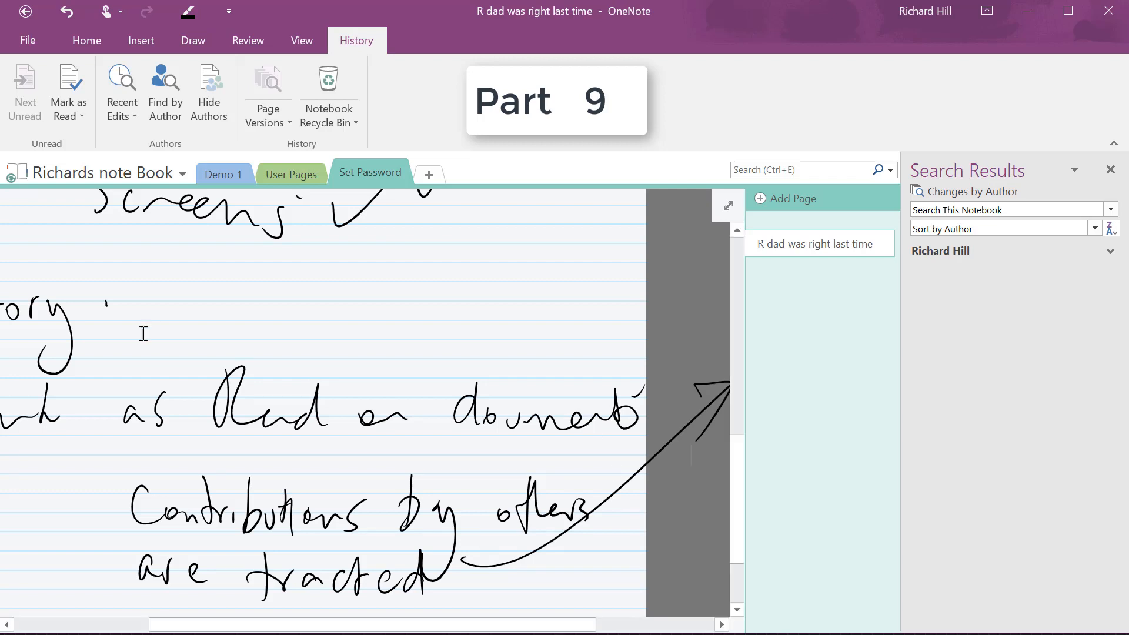
Browse the Page Versions and Recycle Bin options, close Search Results, and add a blank page
left_click(289, 124)
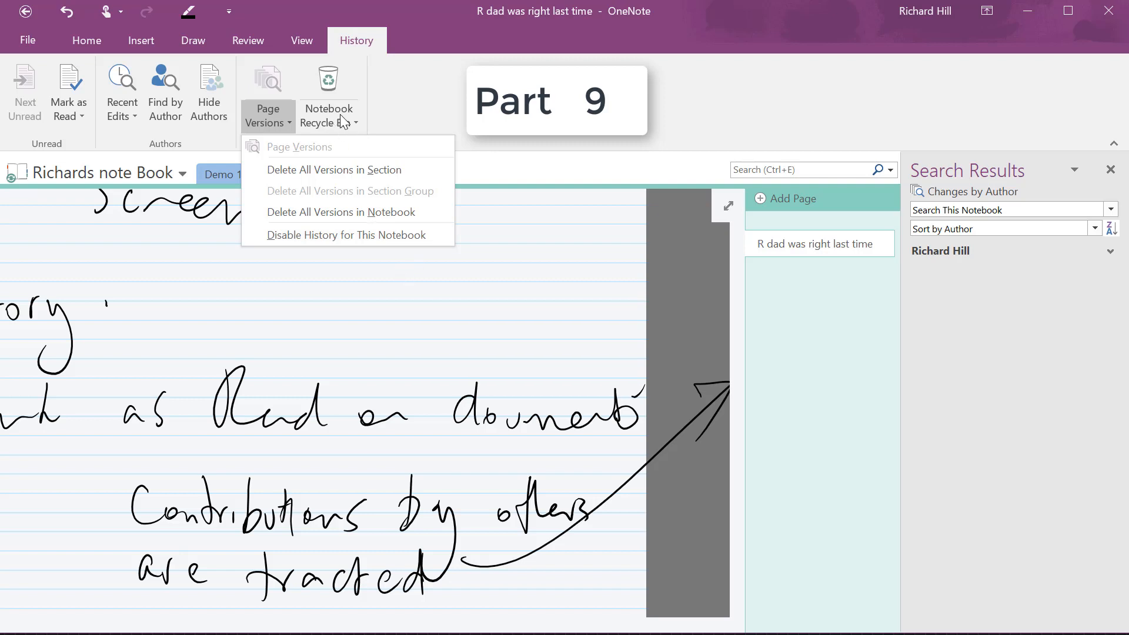
left_click(354, 121)
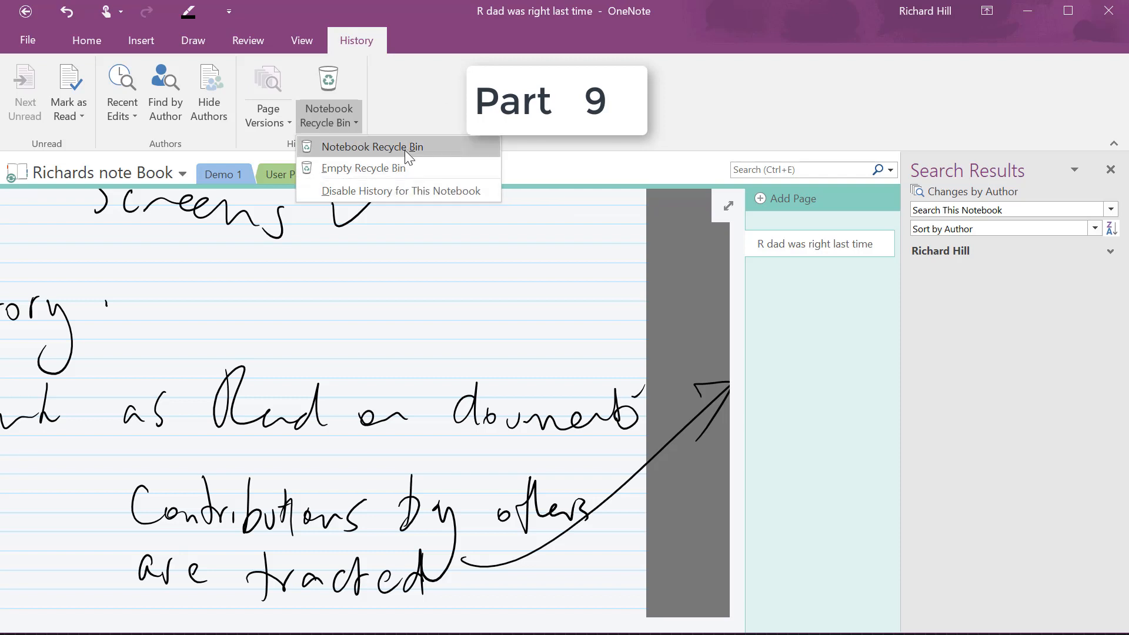
left_click(424, 225)
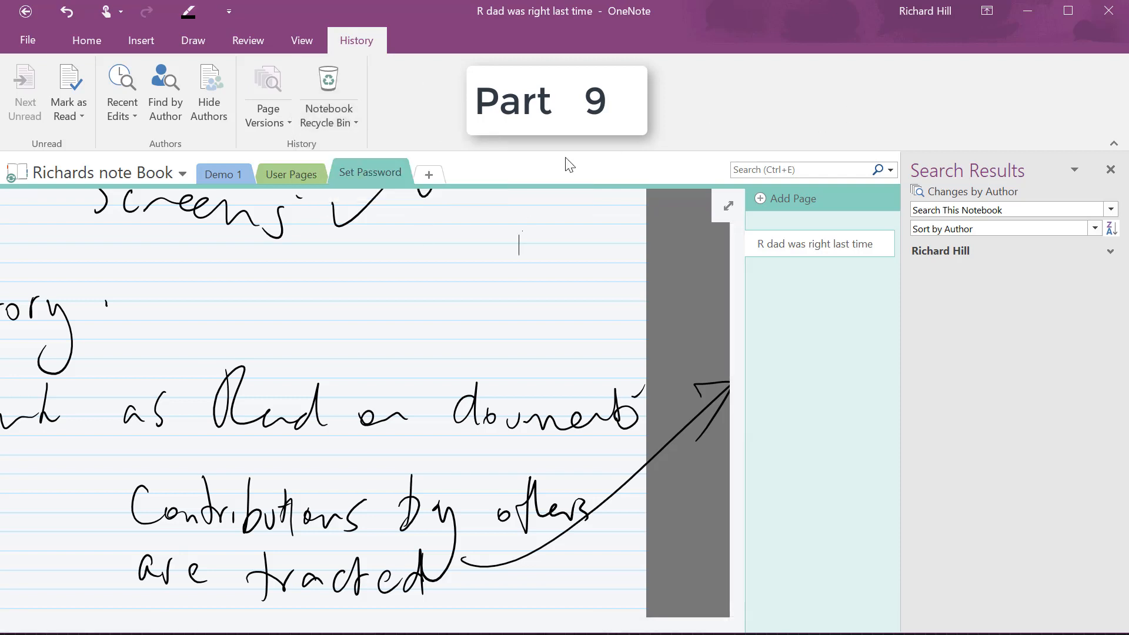
left_click_drag(295, 272, 298, 318)
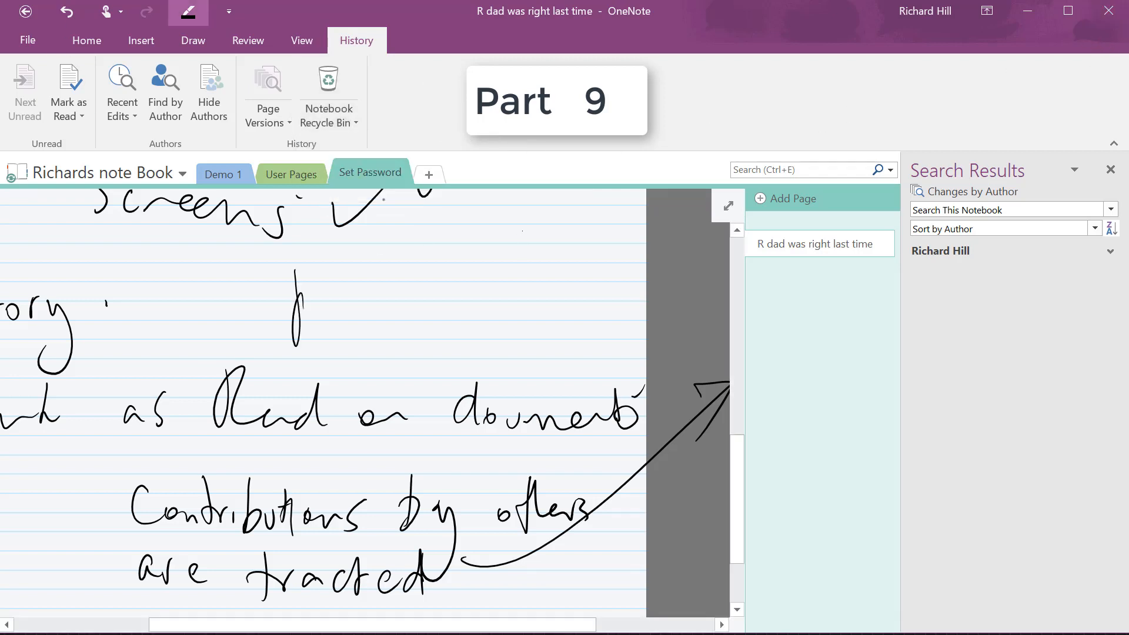
left_click(1110, 170)
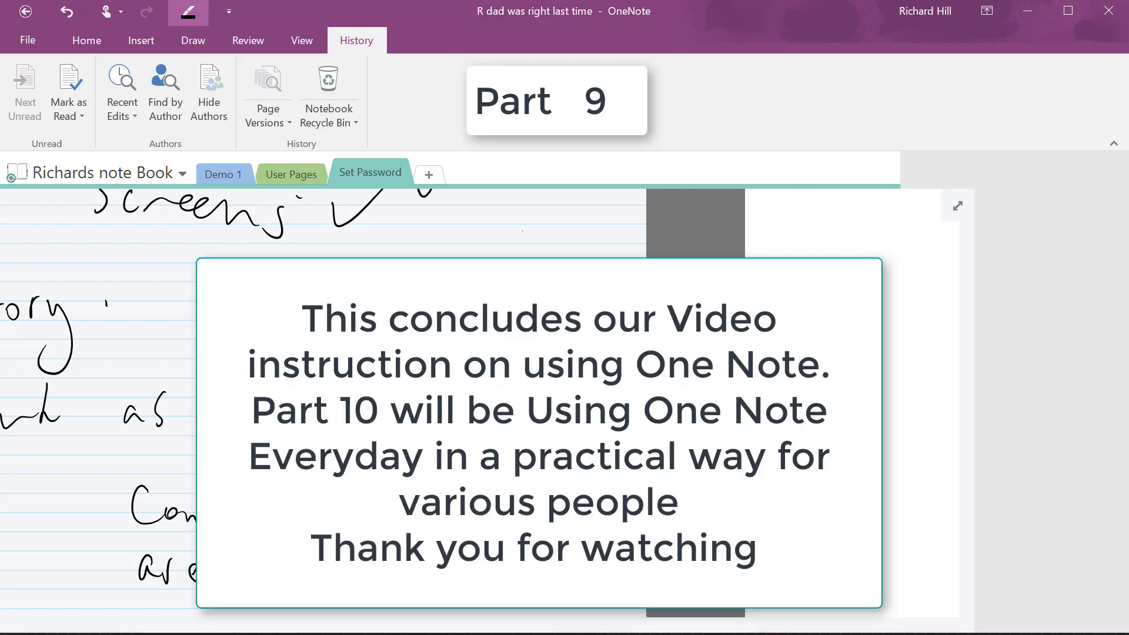
left_click(1064, 196)
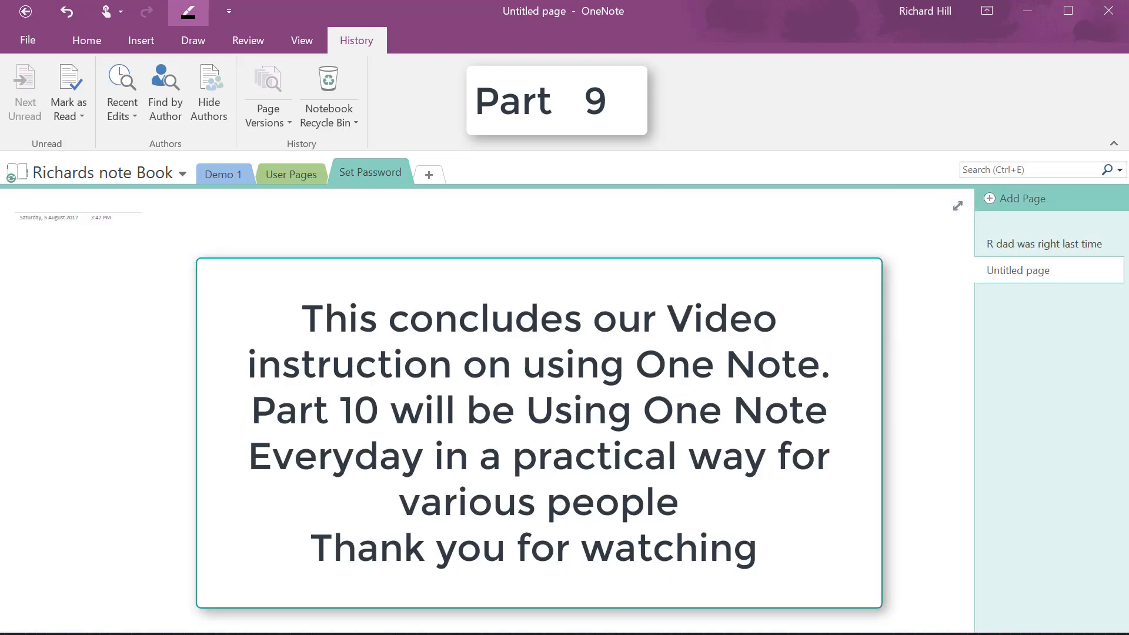